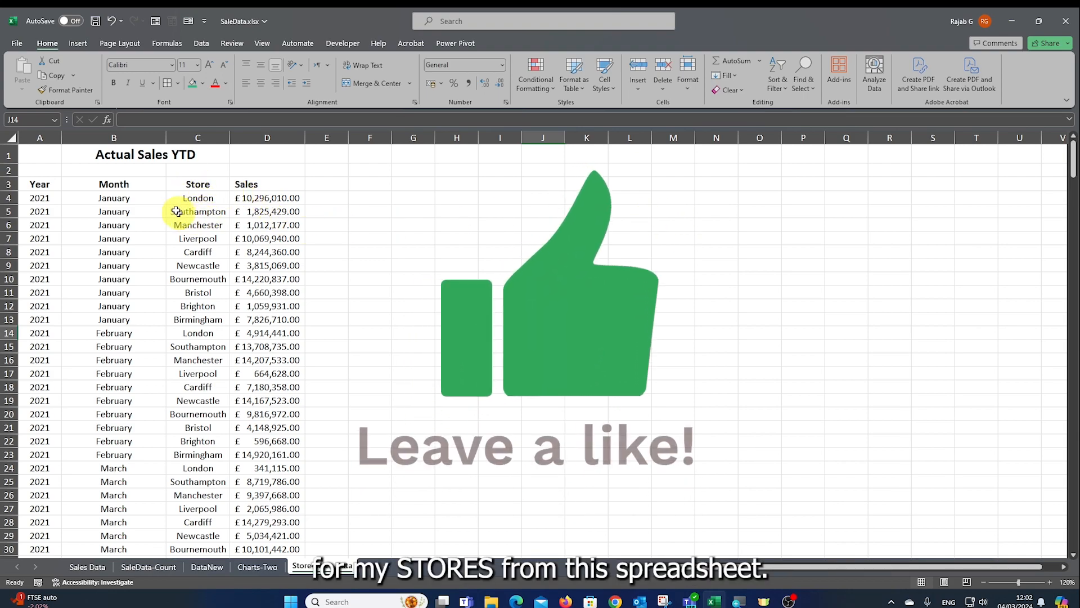
Enter the label "Store" in cell H2, beside the sales data.
left_click(464, 170)
type("Store")
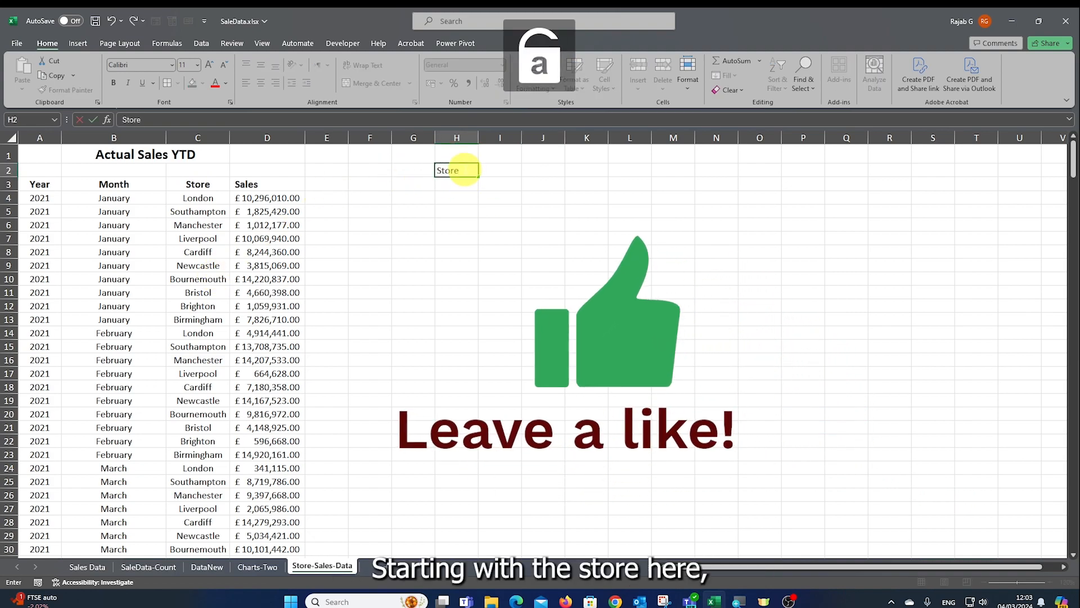
key("Tab")
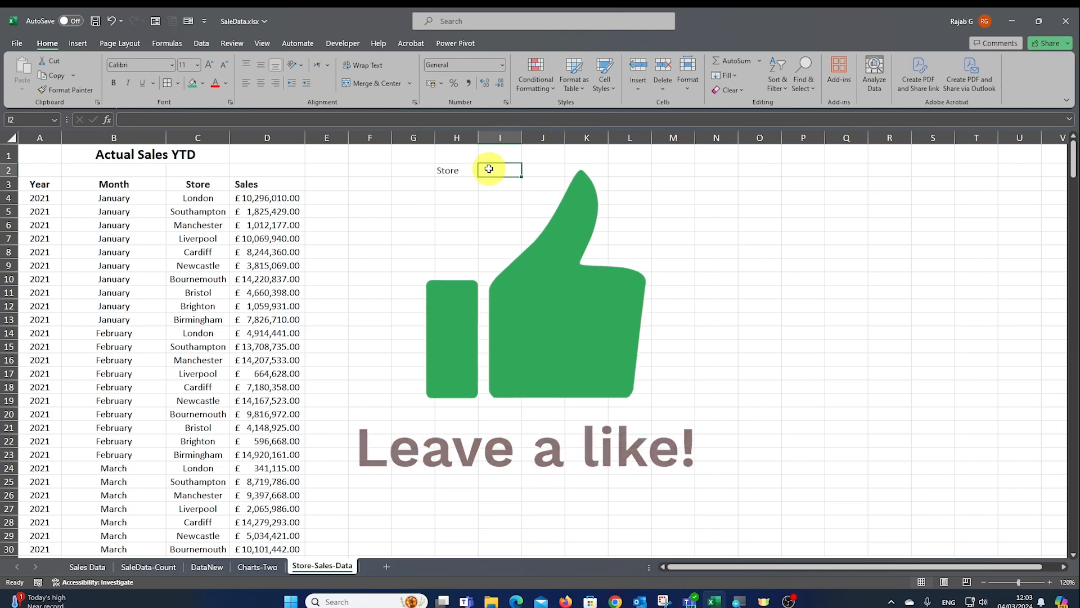
Apply List data validation to cell I2, using the store names in C4:C333 as the source.
left_click(202, 43)
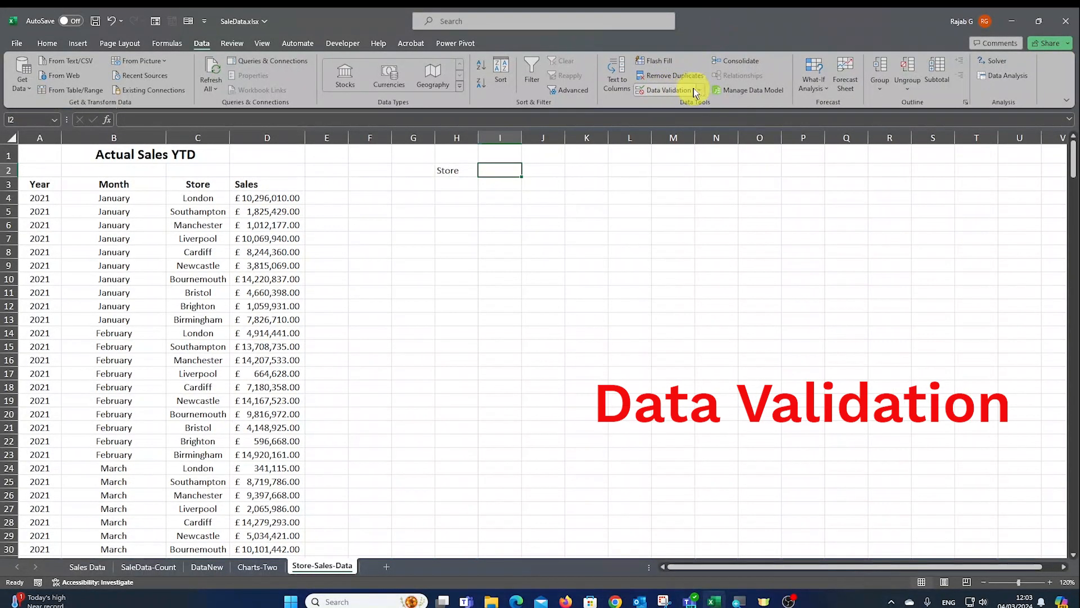
left_click(700, 90)
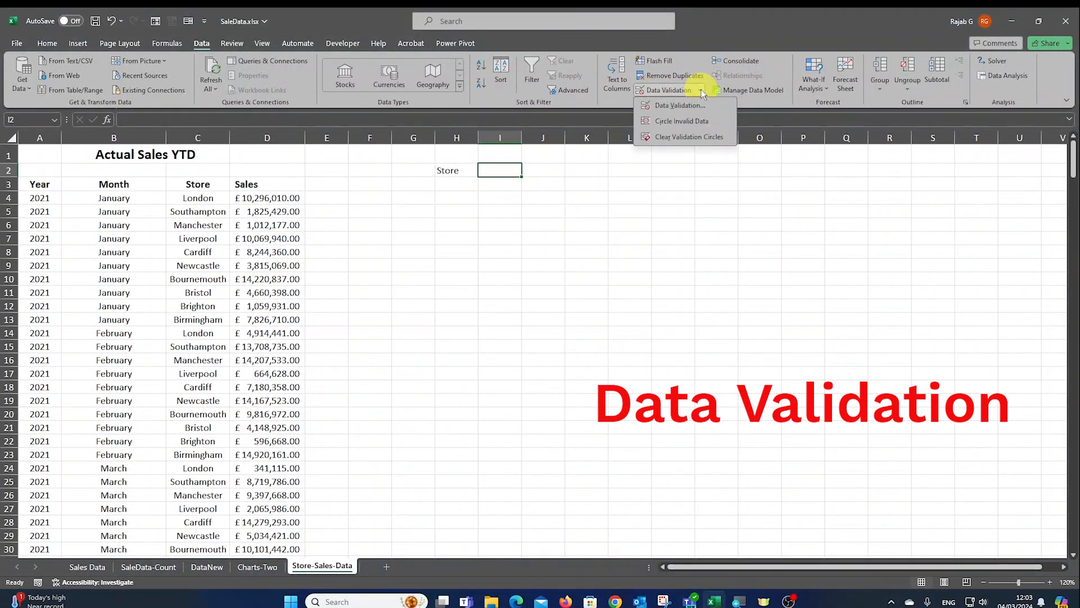
left_click(666, 107)
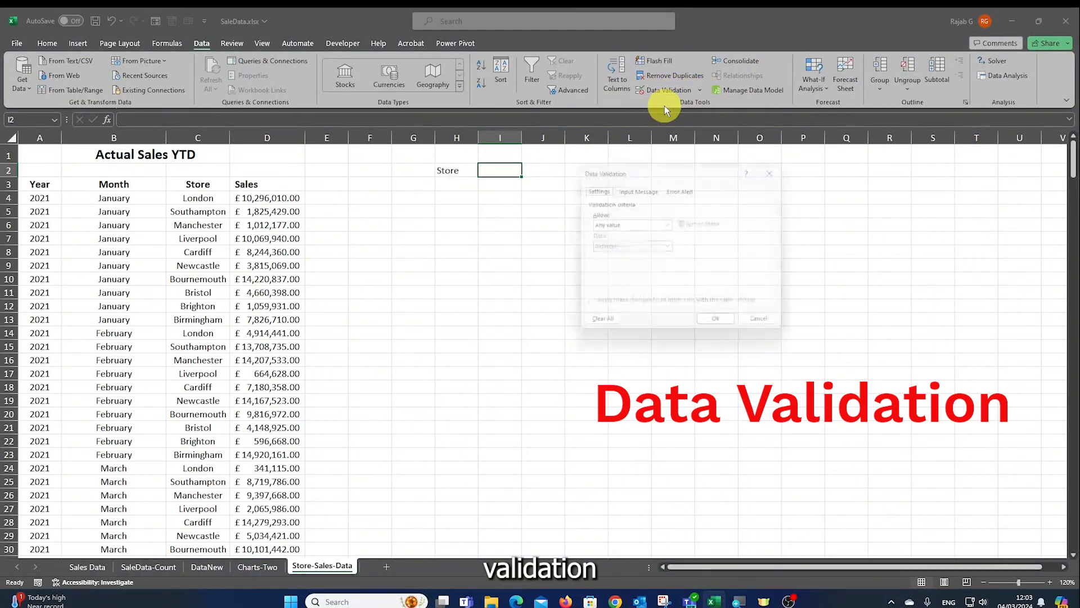
left_click(670, 224)
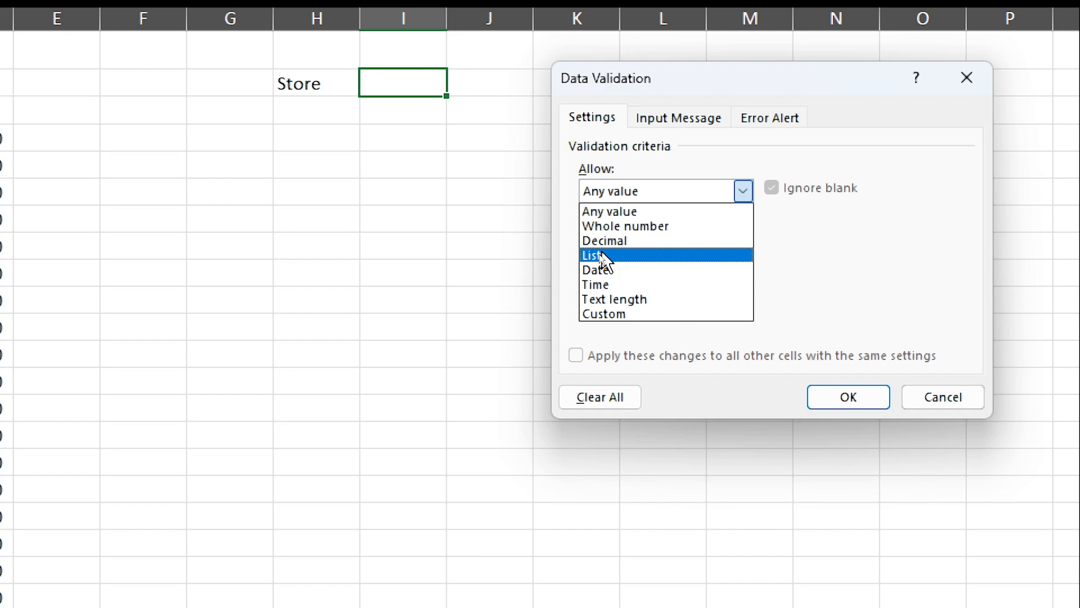
left_click(600, 256)
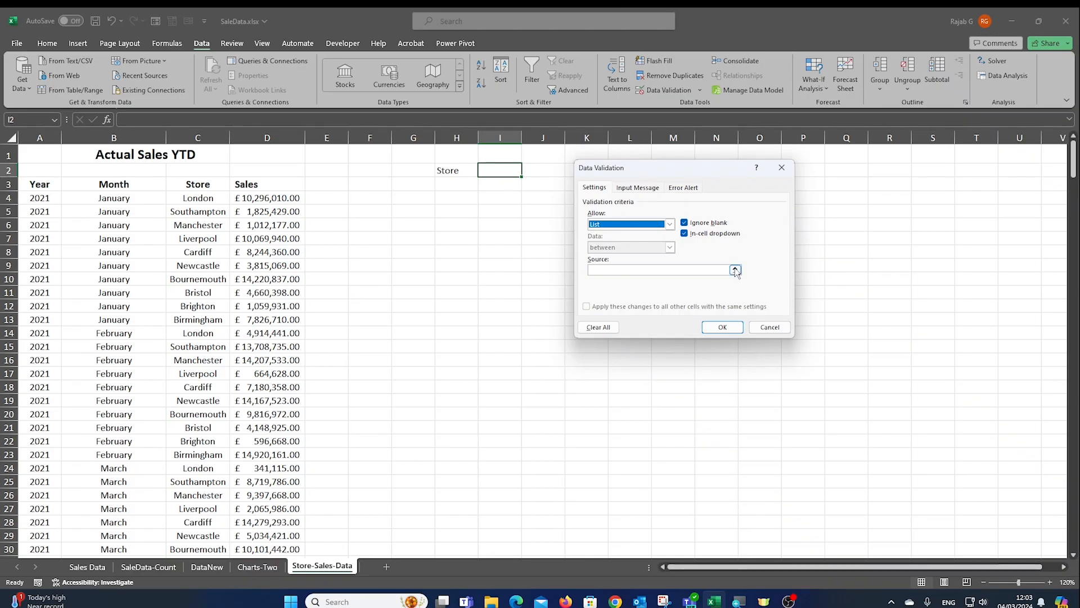
left_click(735, 270)
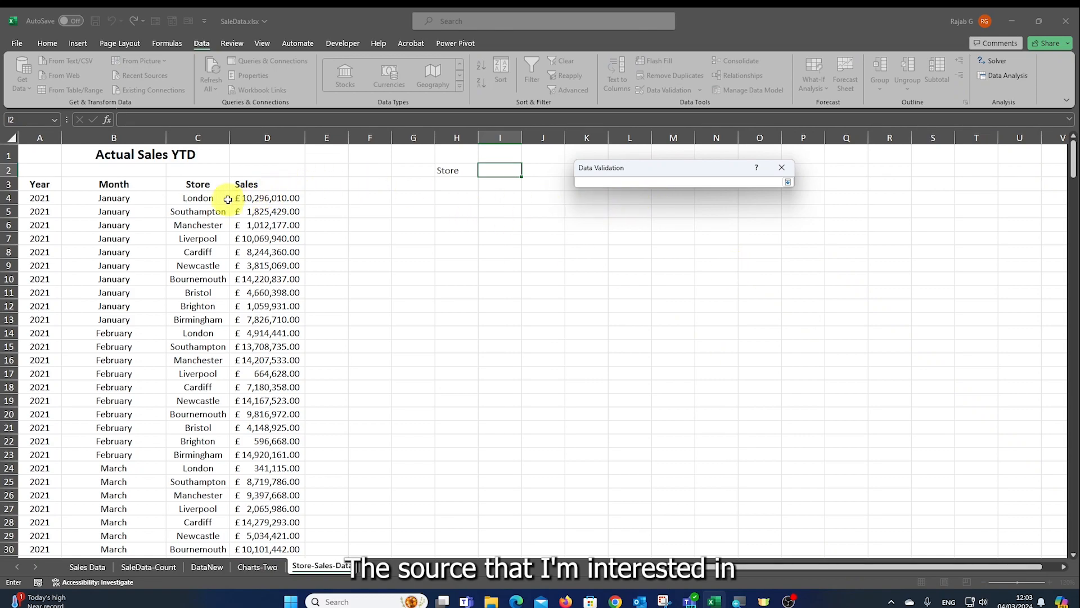
left_click(208, 200)
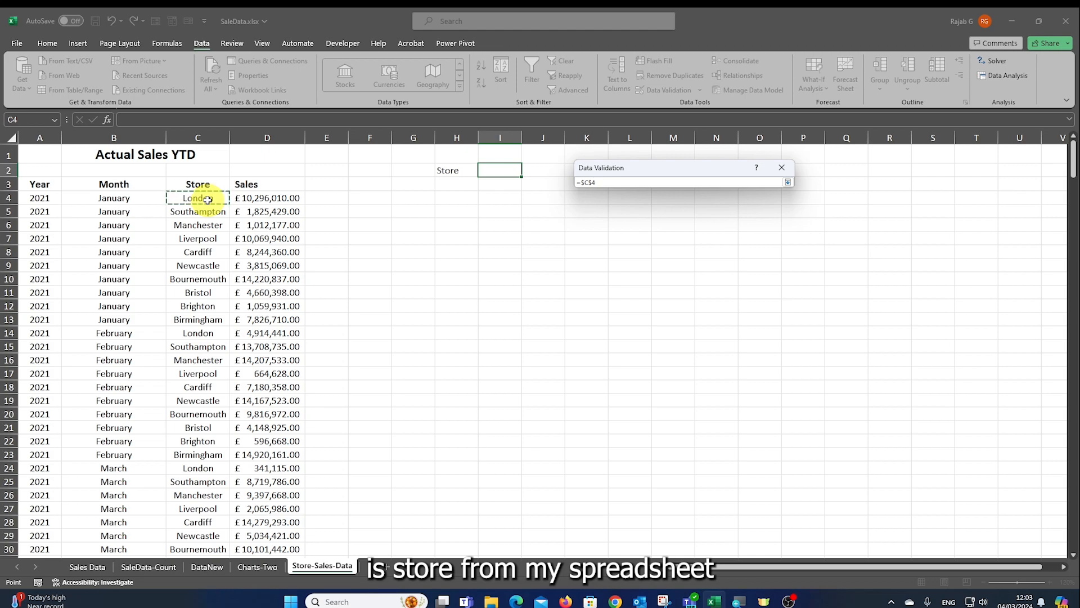
key("ctrl+shift+Down")
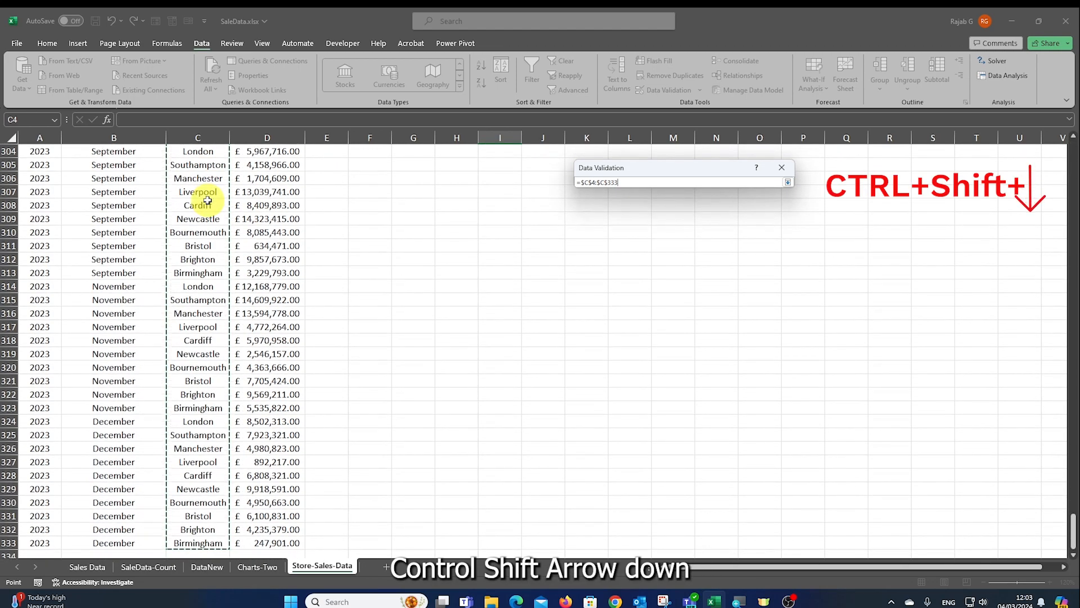
left_click_drag(1071, 542, 1061, 108)
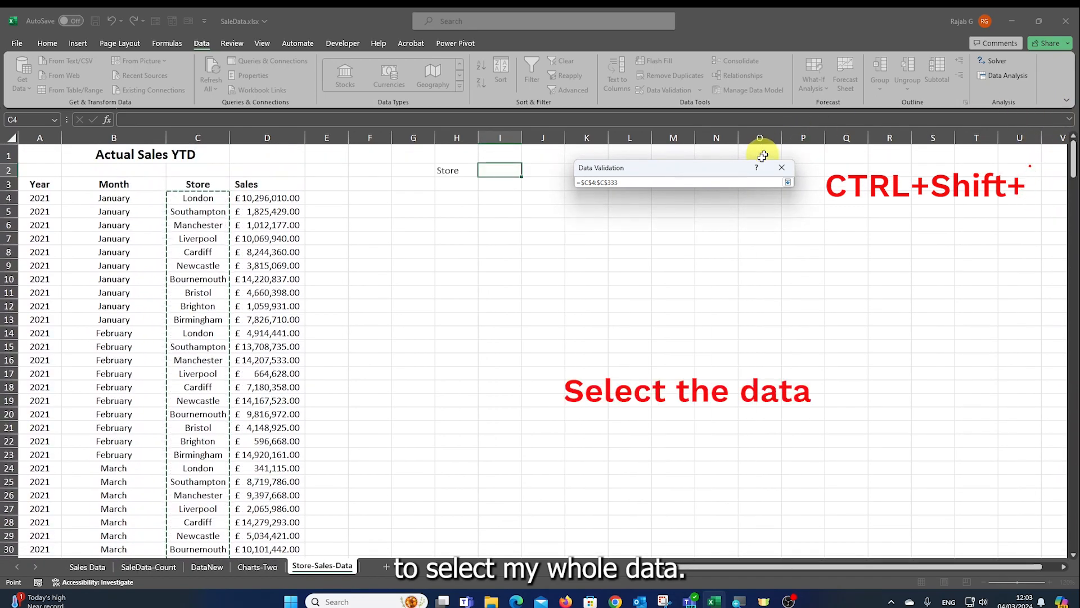
left_click(787, 182)
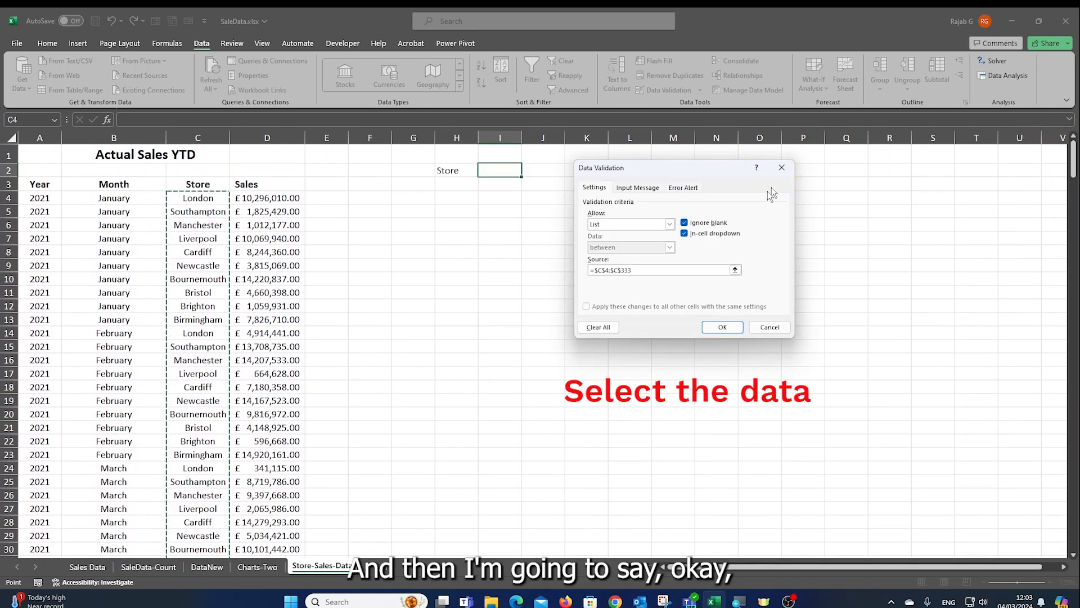
left_click(722, 327)
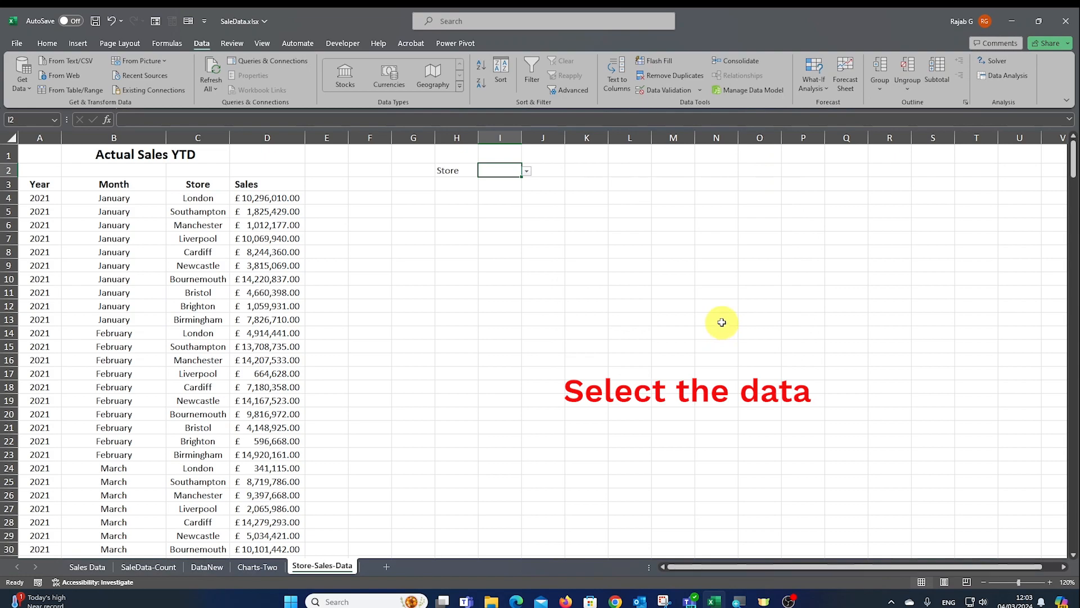
Choose London as the store in I2 and enter the label "Year" in cell H3.
left_click(527, 171)
left_click(509, 182)
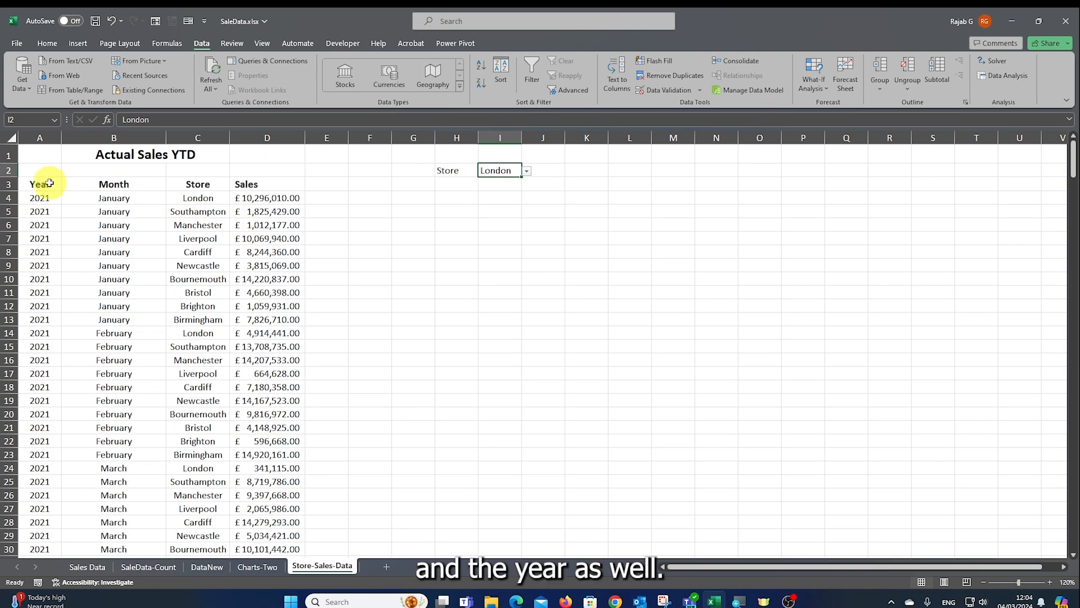
left_click(445, 185)
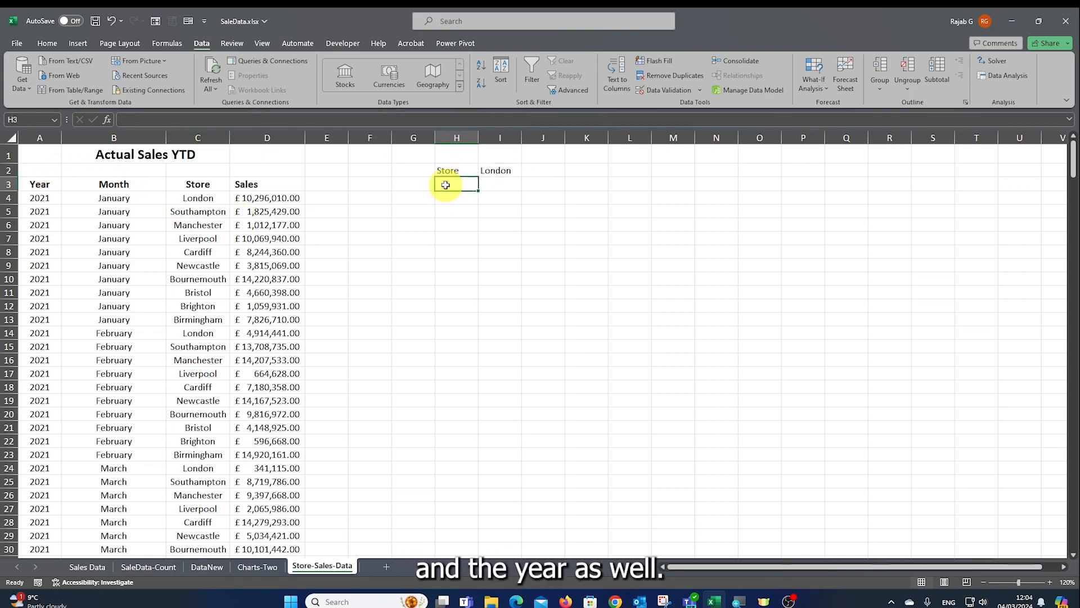
key("Caps_Lock")
type("Y")
key("Caps_Lock")
type("ea")
key("Tab")
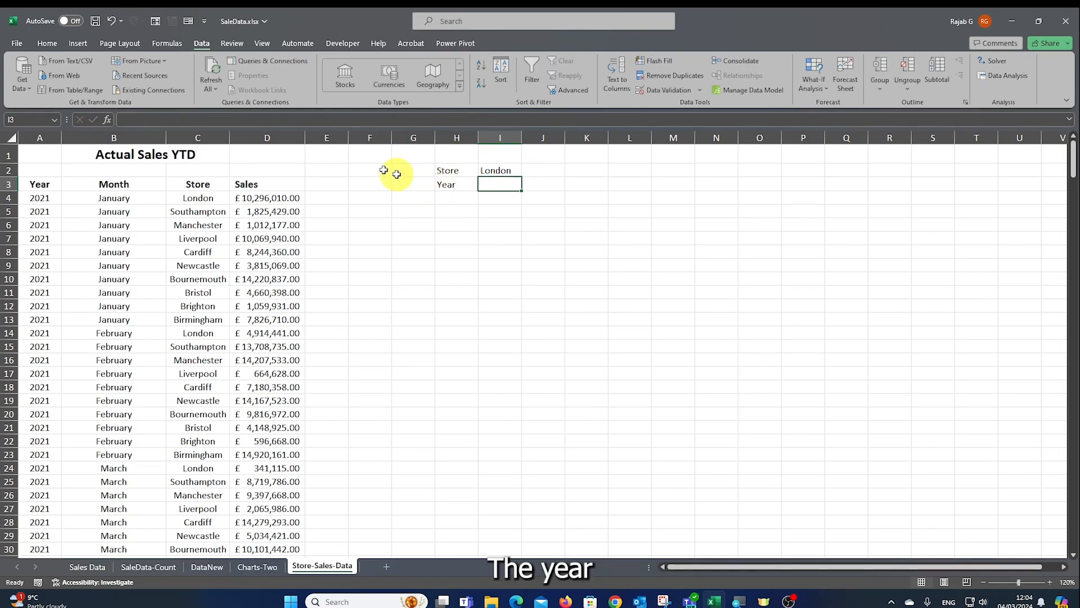
Apply List data validation to cell I3, using the years in A4:A333 as the source.
left_click(695, 92)
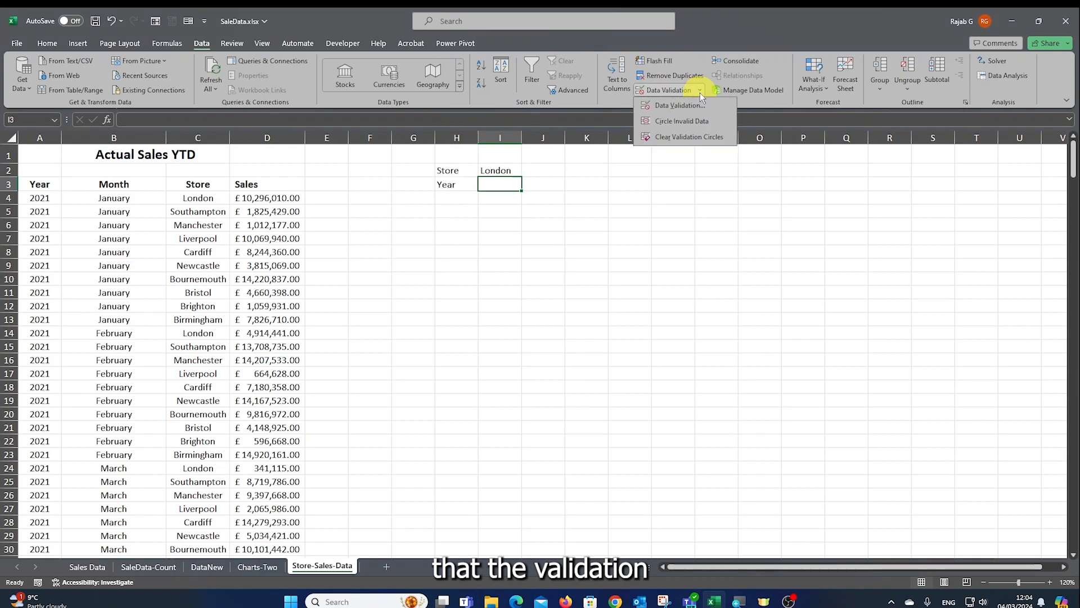
left_click(678, 106)
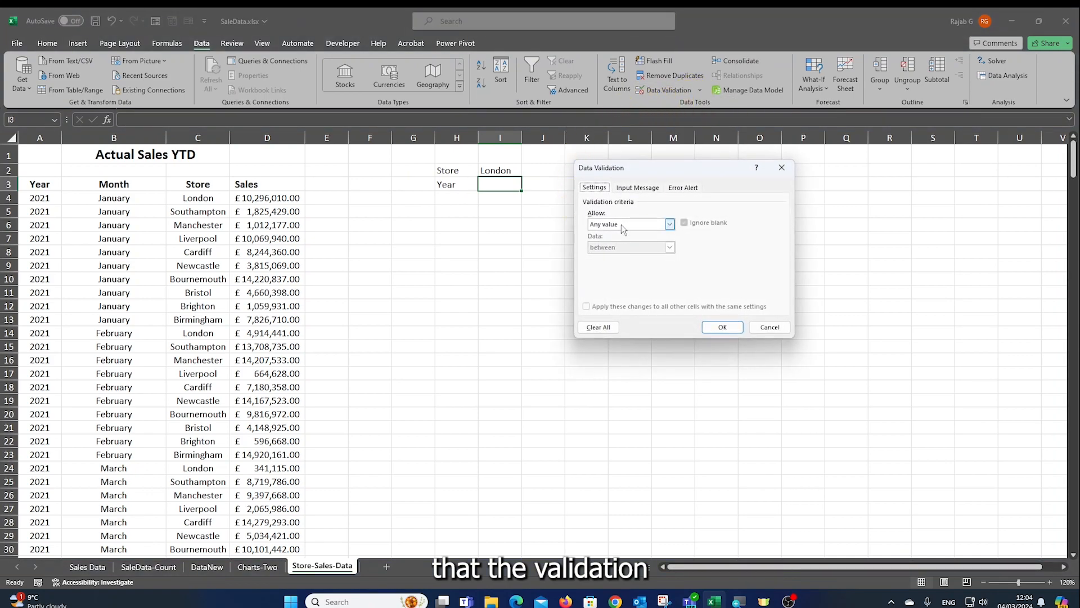
left_click(668, 224)
left_click(618, 256)
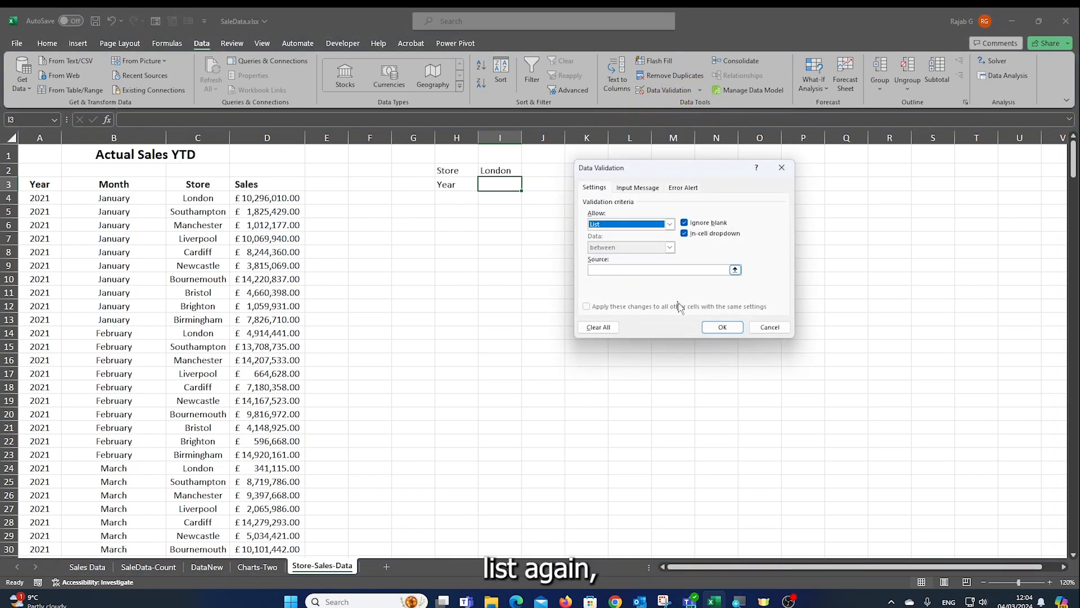
left_click(735, 271)
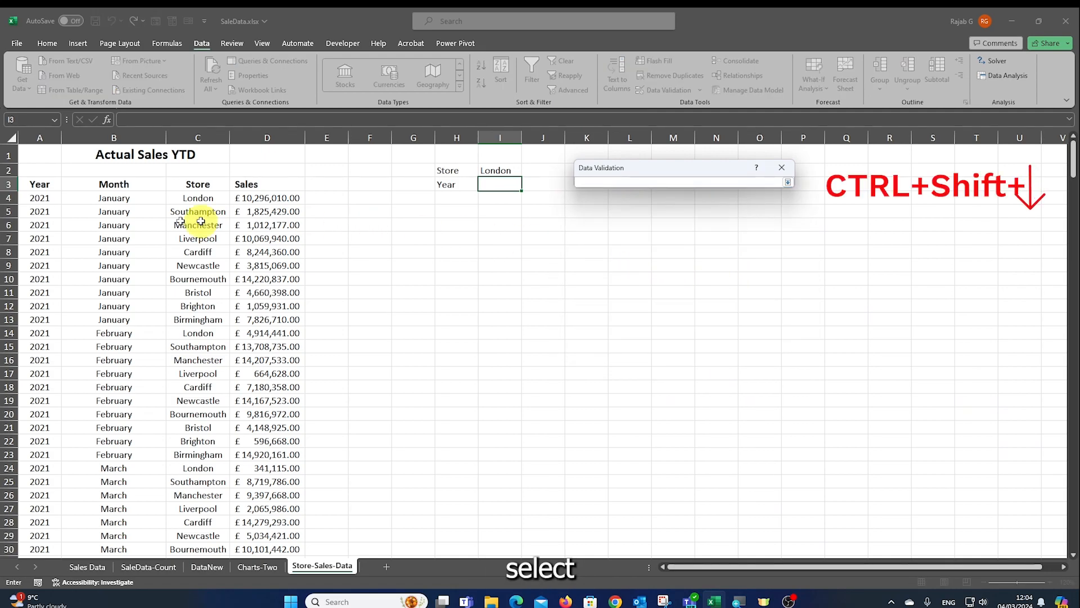
left_click(38, 198)
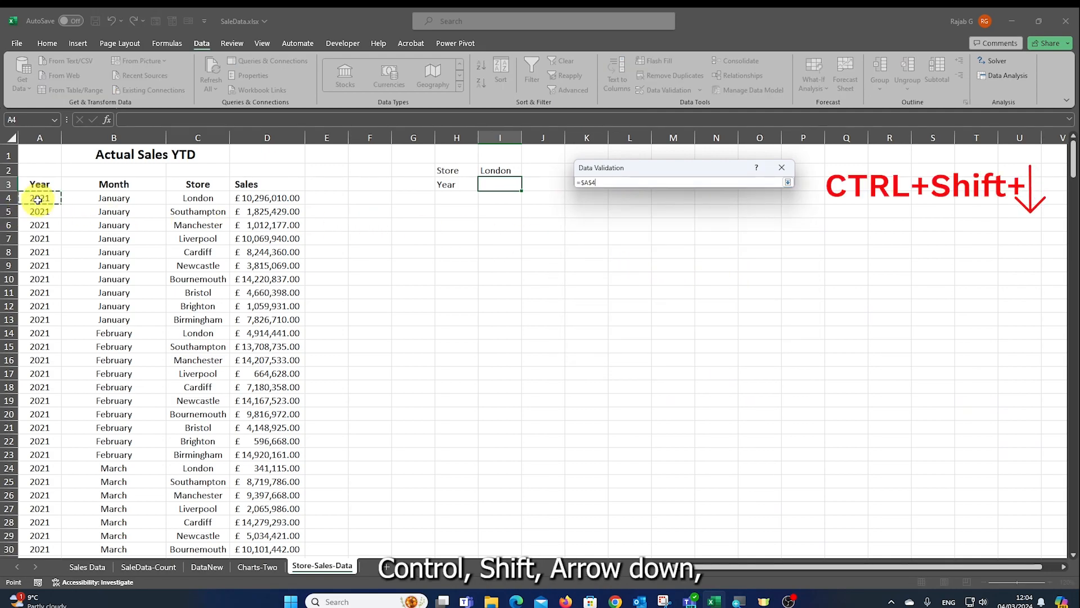
key("ctrl+shift+Down")
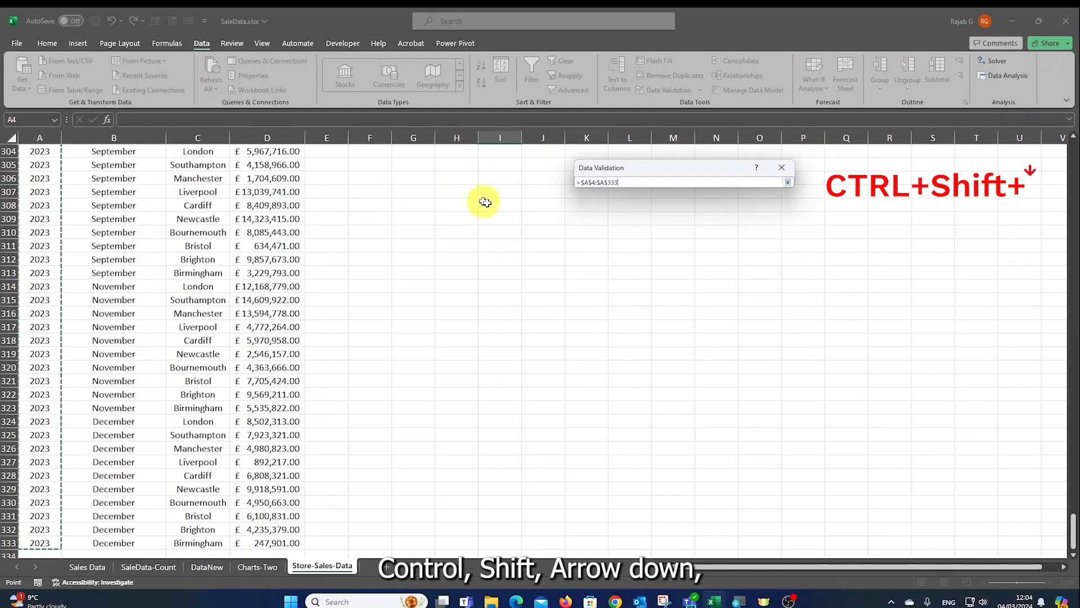
left_click(787, 181)
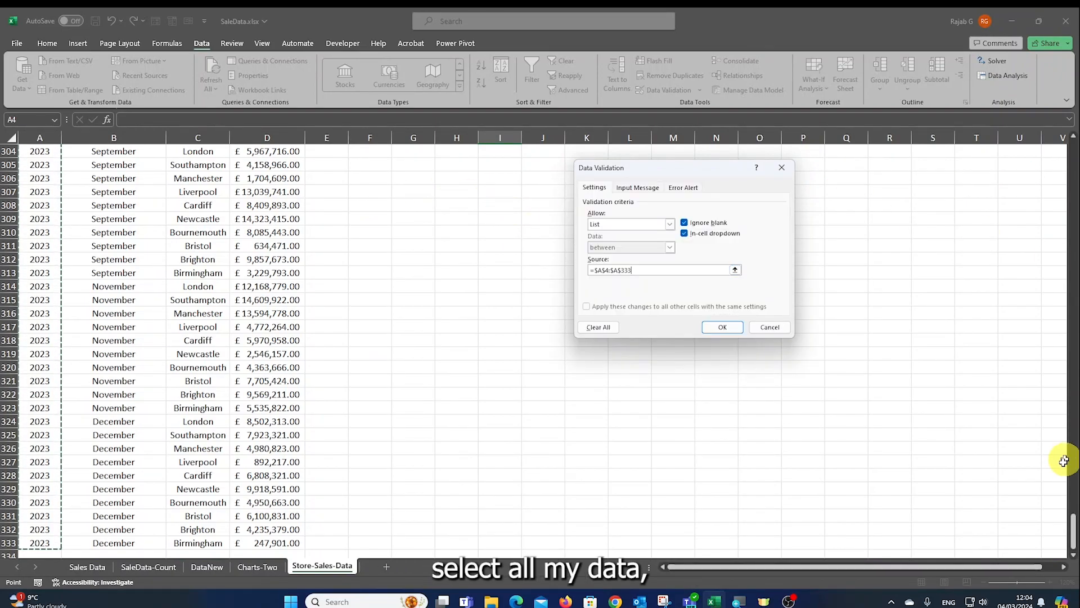
left_click_drag(1066, 531, 1069, 169)
left_click(722, 327)
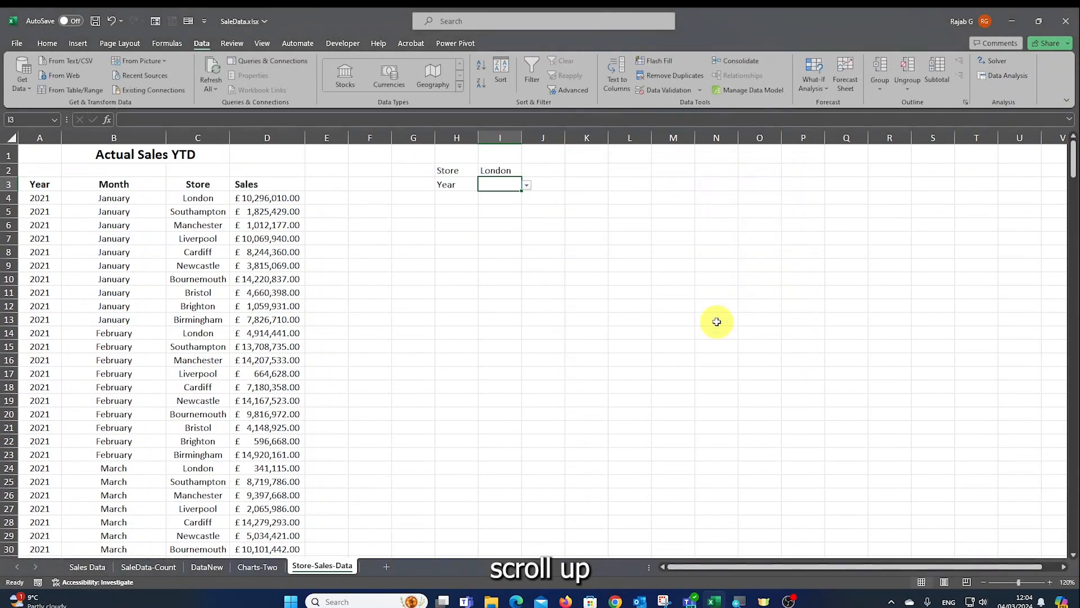
Choose 2021 as the year in I3 and enter the label "Month" in cell H4.
left_click(527, 185)
left_click(496, 197)
left_click(452, 198)
key("Caps_Lock")
type("M")
key("Caps_Lock")
type("onth")
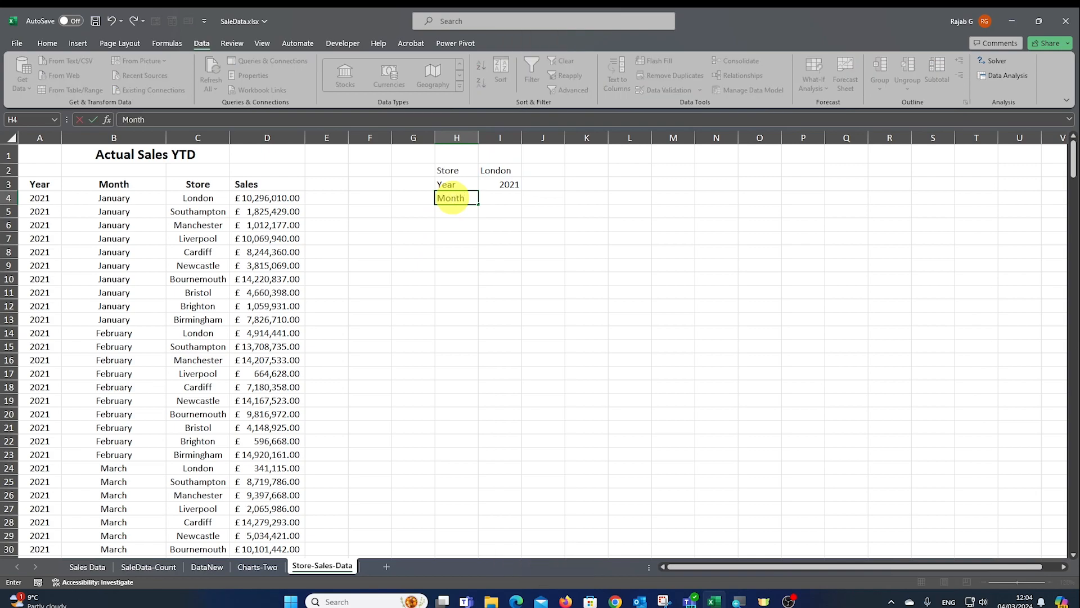
key("Tab")
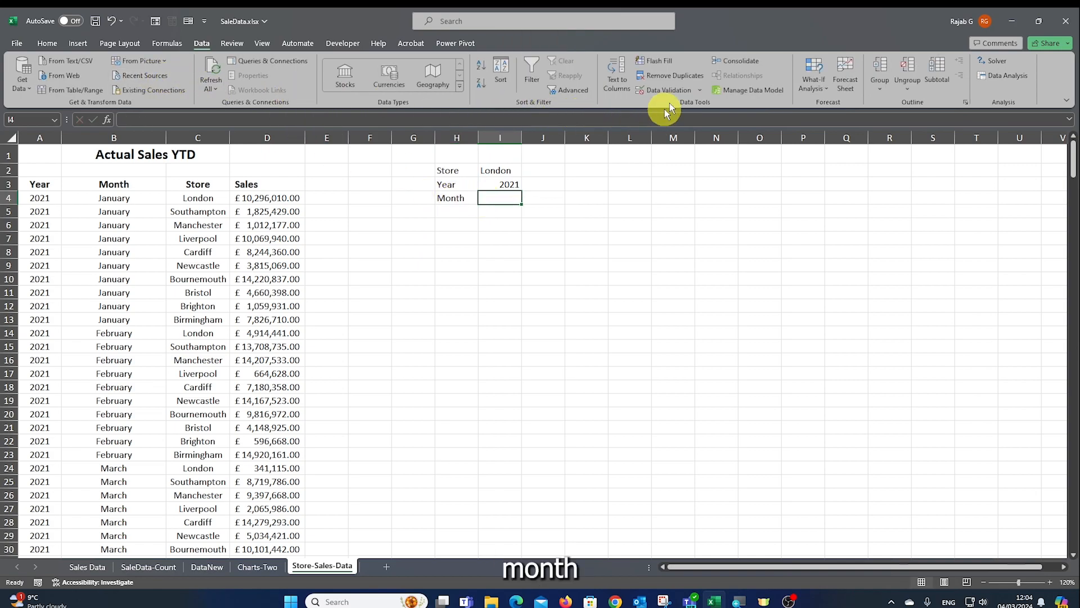
Apply List data validation to cell I4, using the months in B4:B333 as the source.
left_click(700, 90)
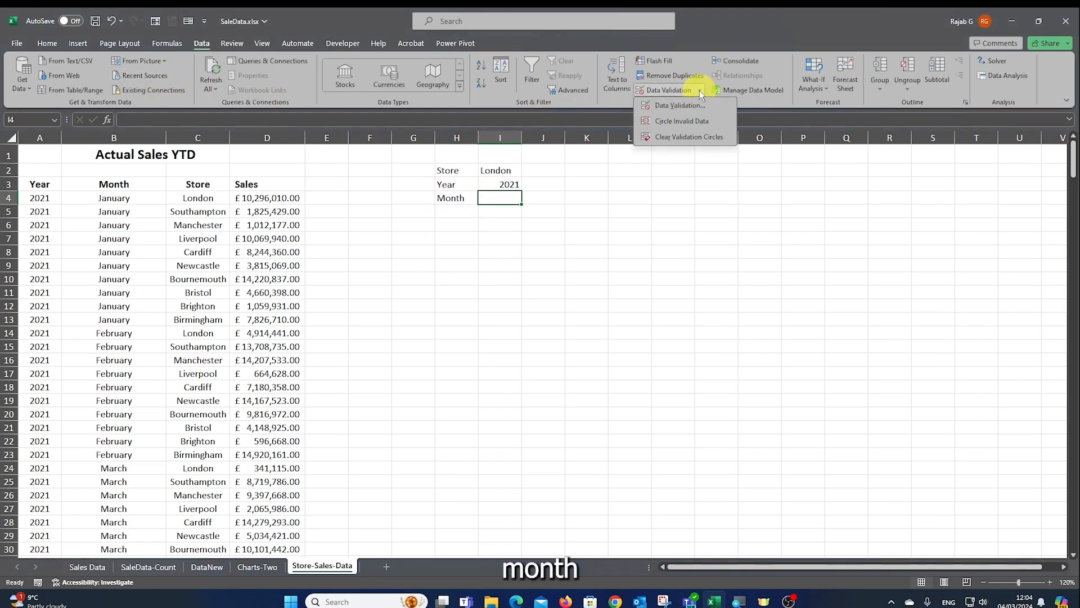
left_click(658, 106)
left_click(670, 224)
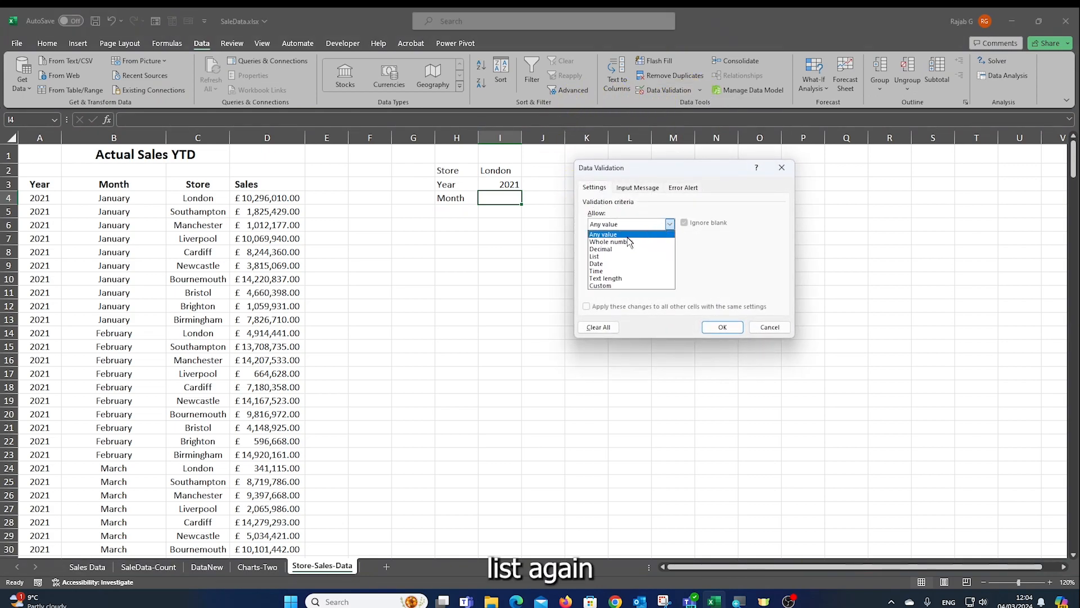
left_click(603, 259)
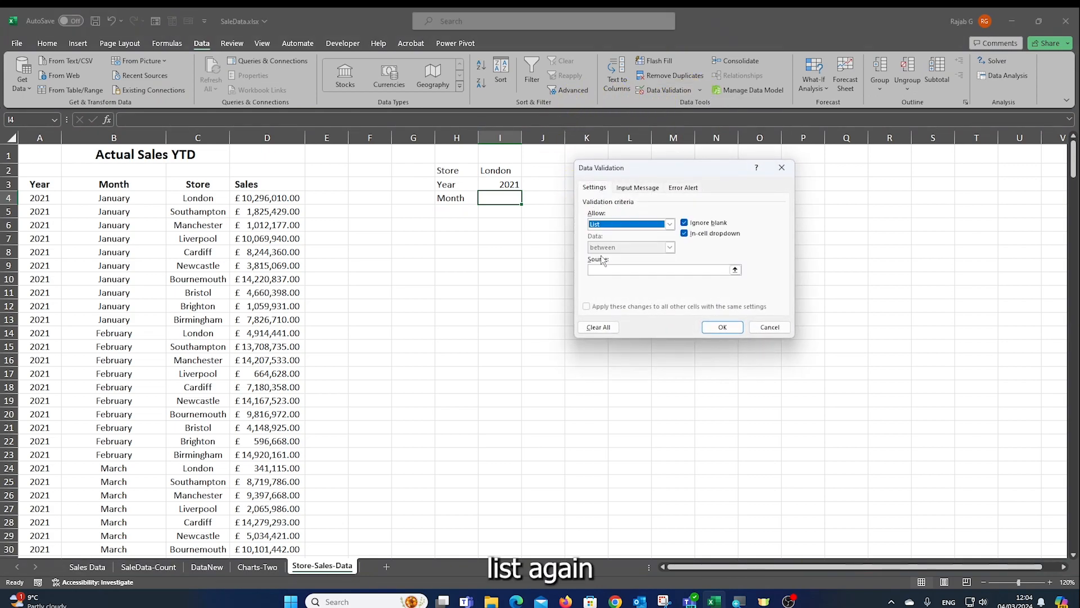
left_click(734, 270)
left_click(120, 200)
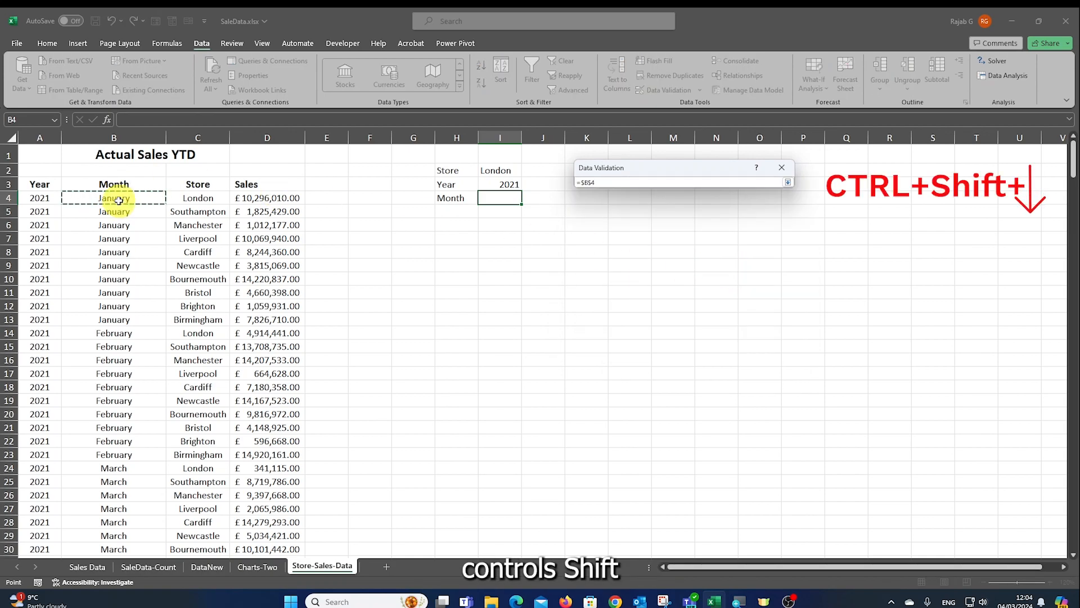
key("ctrl+shift+Down")
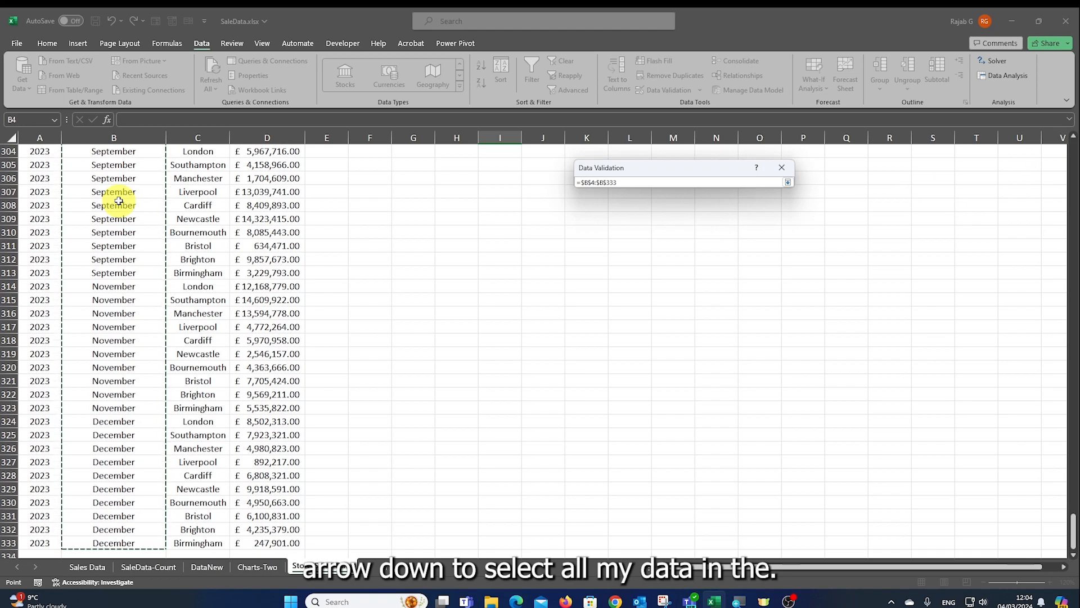
left_click(787, 181)
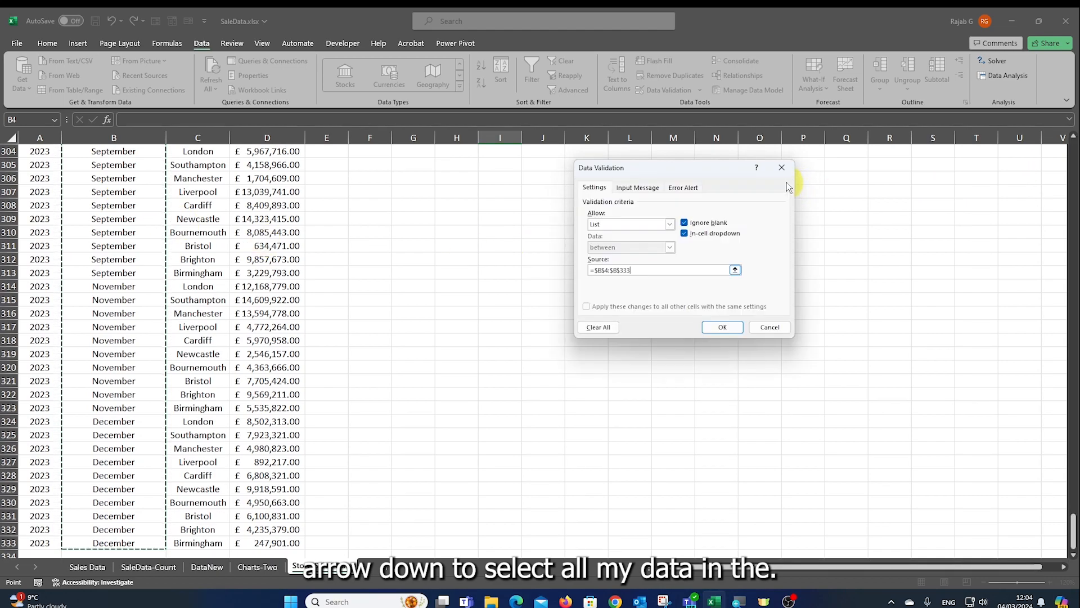
left_click_drag(1073, 531, 1052, 79)
left_click(727, 327)
Choose February as the month in I4.
left_click(526, 199)
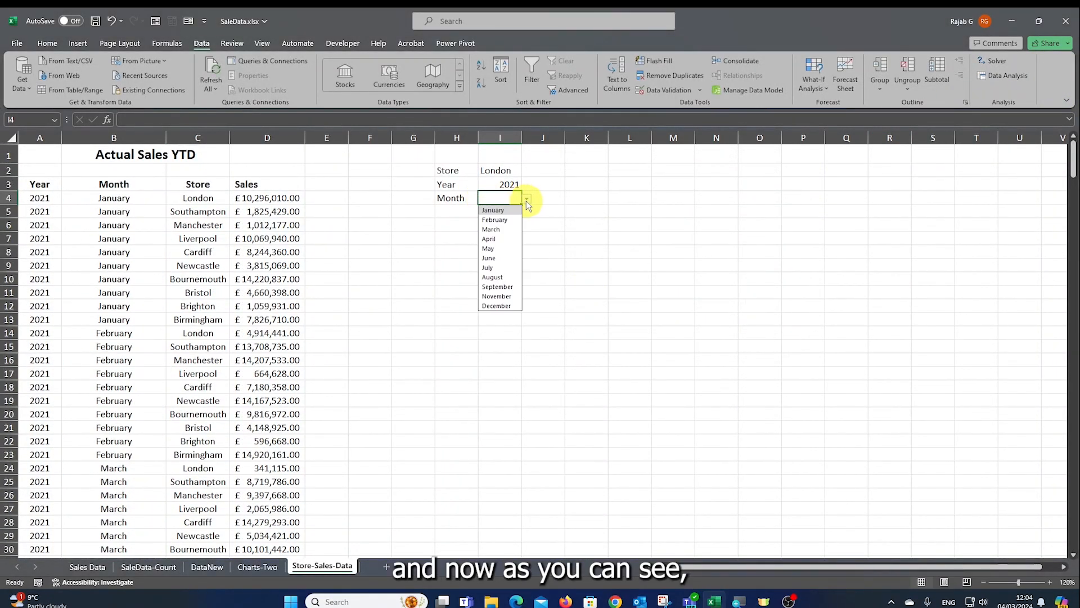
left_click(494, 220)
left_click(484, 266)
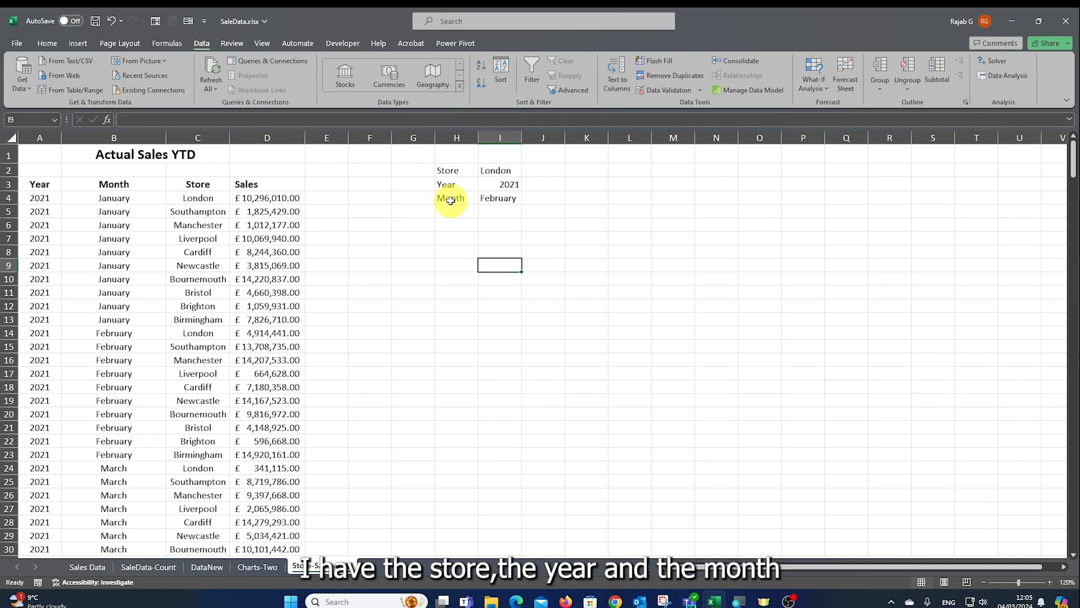
Review the store dropdown options in I2, the first Sales cell, and the chosen year and month in I3 and I4.
left_click(498, 170)
left_click(527, 172)
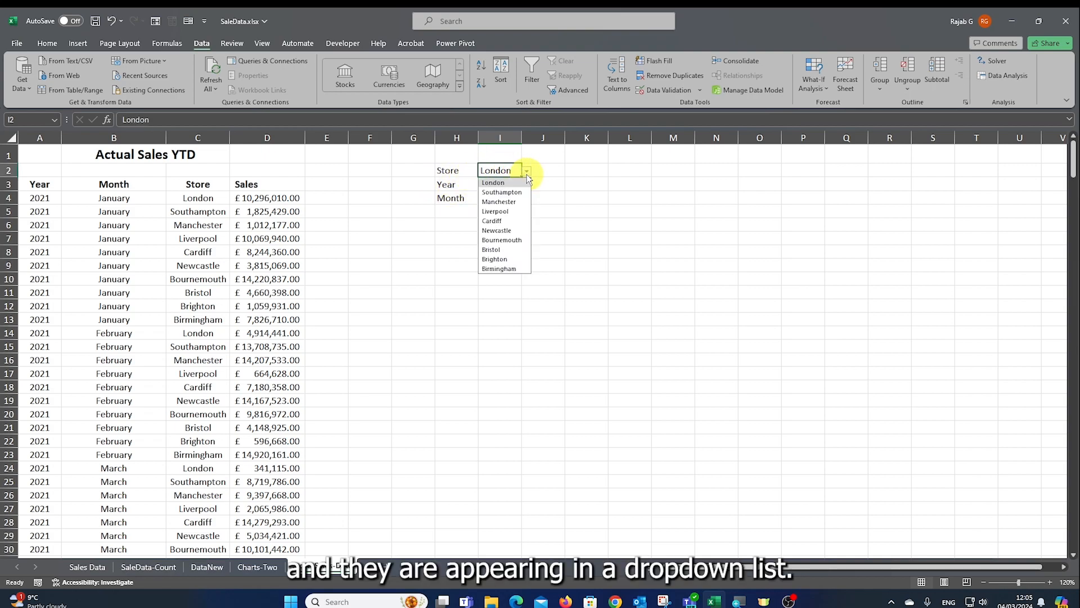
left_click(584, 174)
left_click(501, 172)
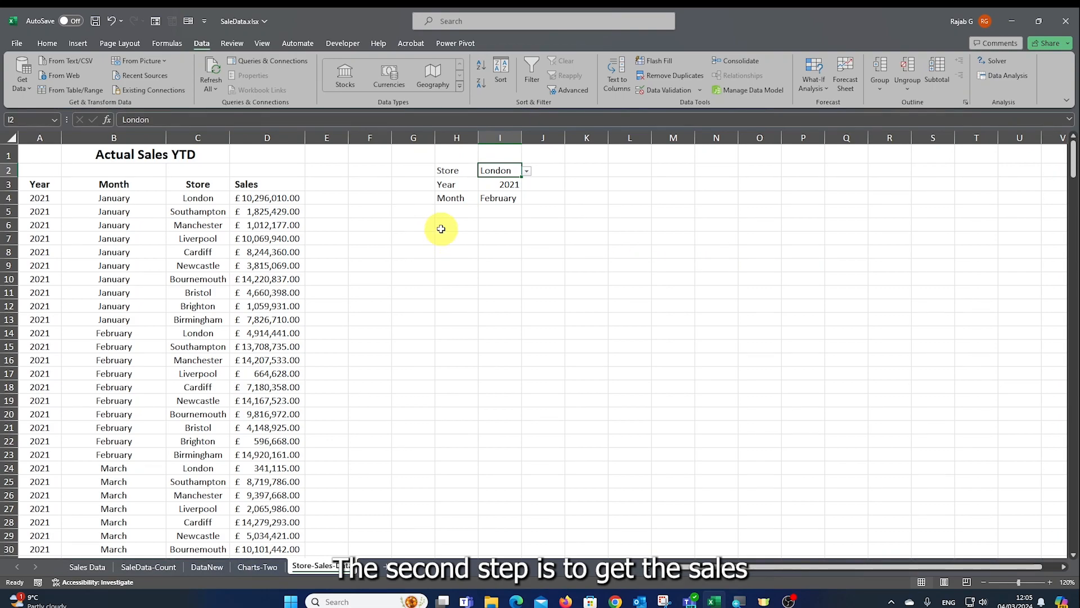
left_click(266, 197)
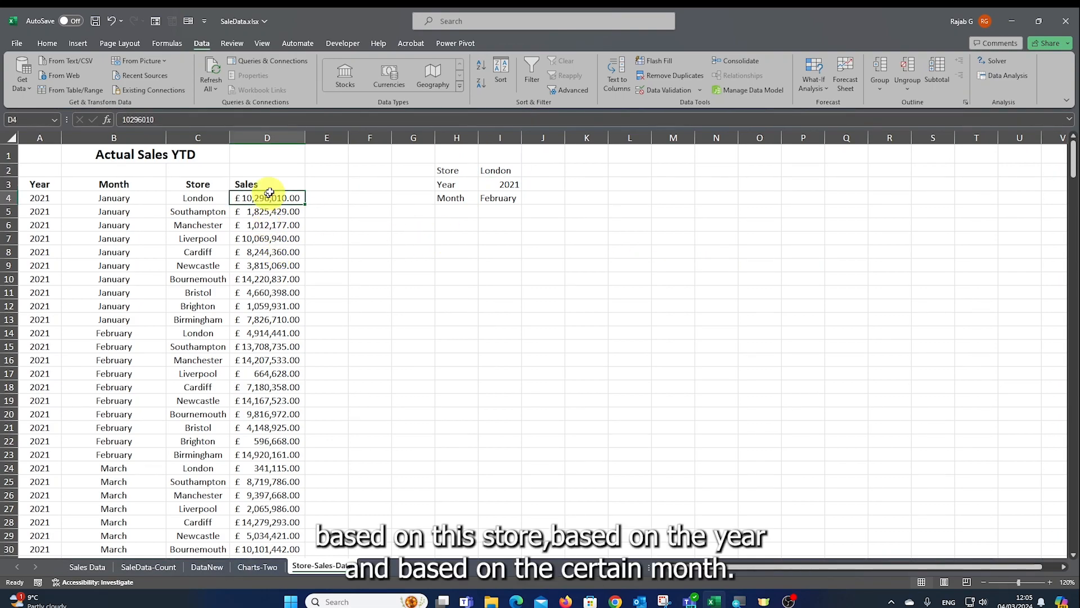
left_click(492, 170)
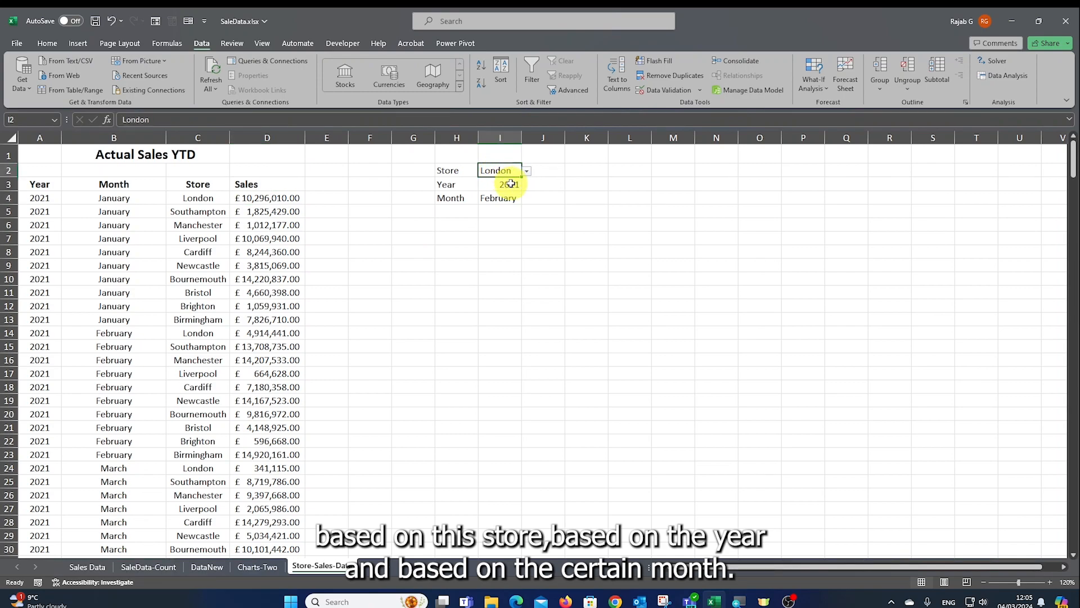
left_click(508, 184)
left_click(504, 198)
Enter the label "Sales" in cell H7.
left_click(451, 237)
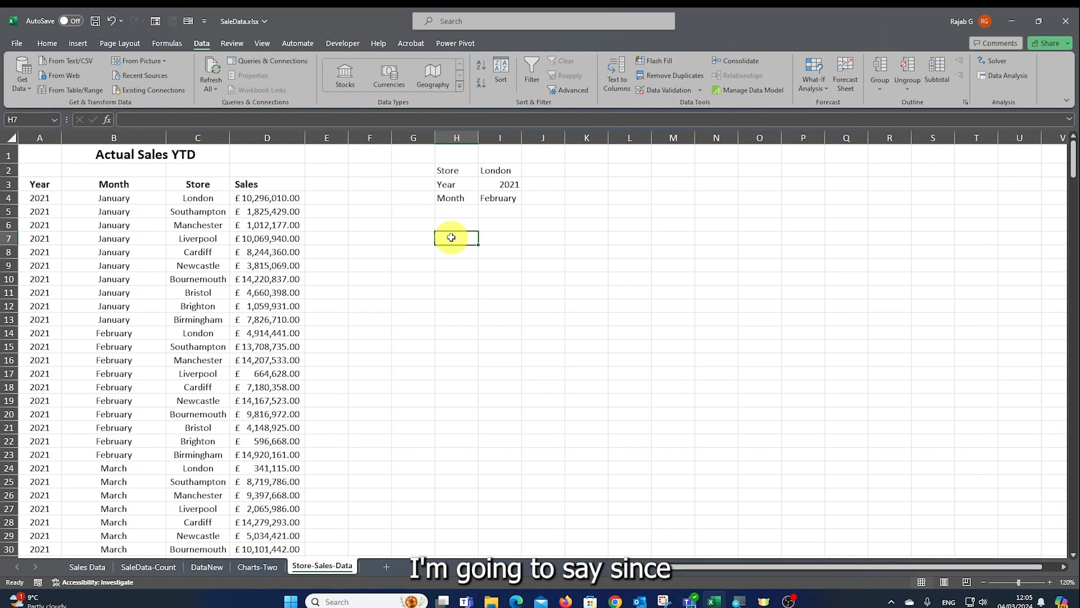
key("Caps_Lock")
type("S")
key("Caps_Lock")
type("ales")
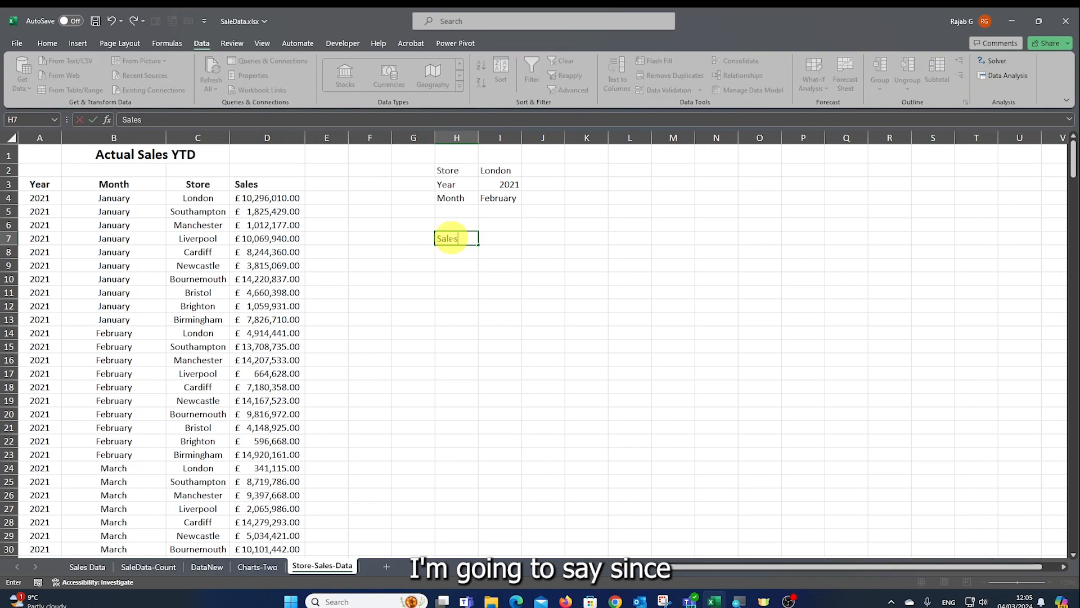
Start an XLOOKUP formula in I7 with the combined lookup value I2&I3&I4.
left_click(499, 235)
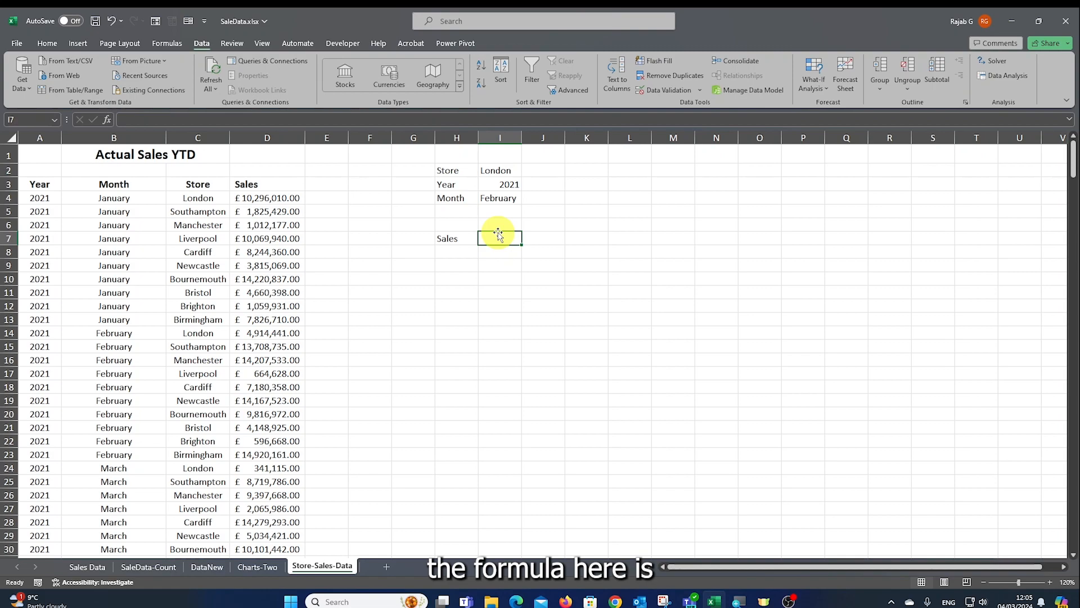
type("=x")
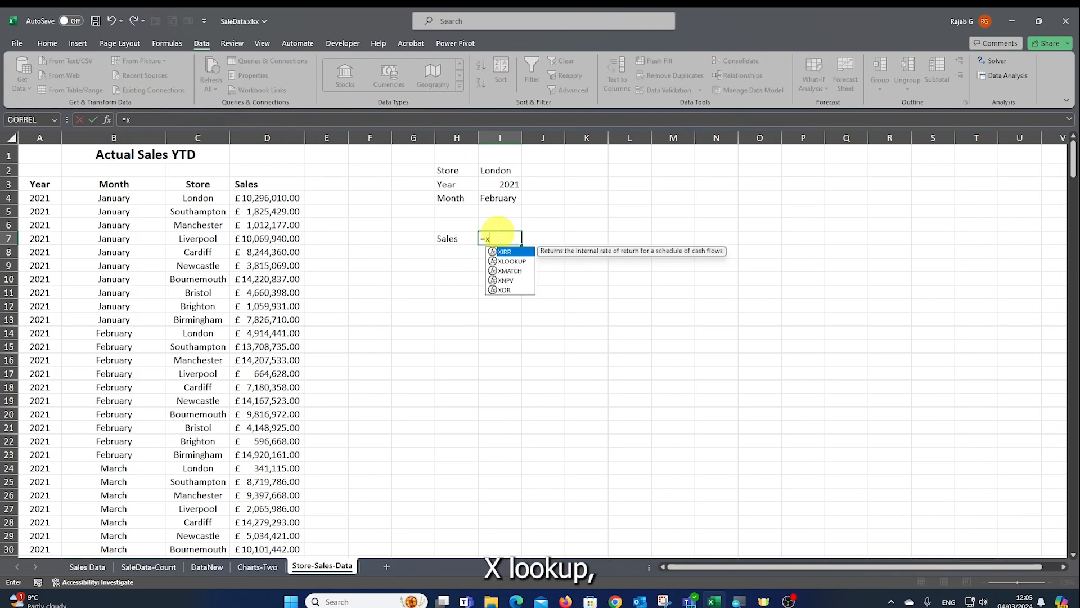
double_click(504, 261)
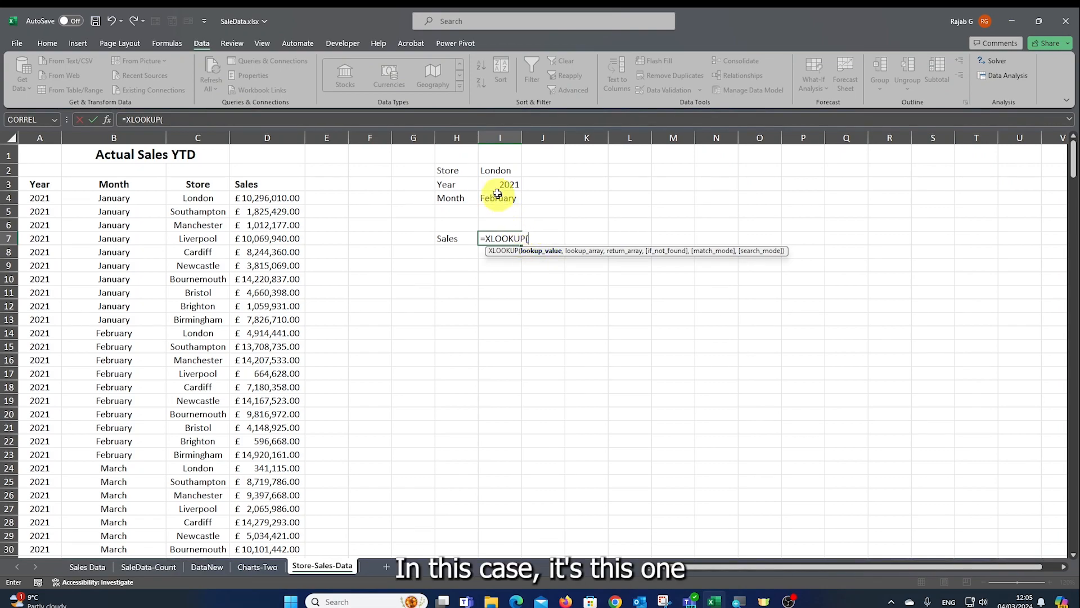
left_click(496, 170)
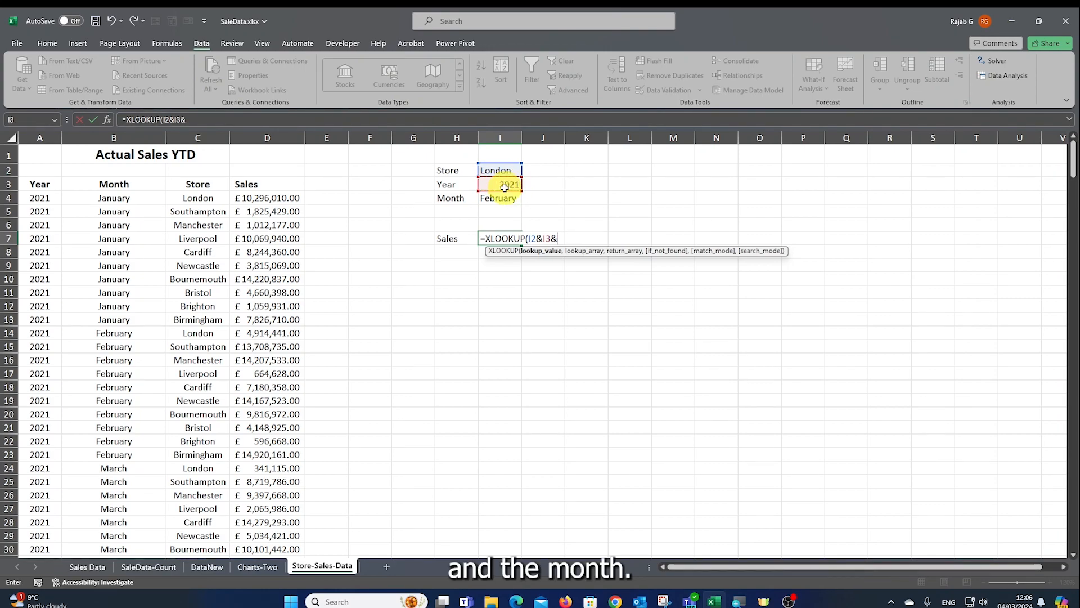
left_click(497, 200)
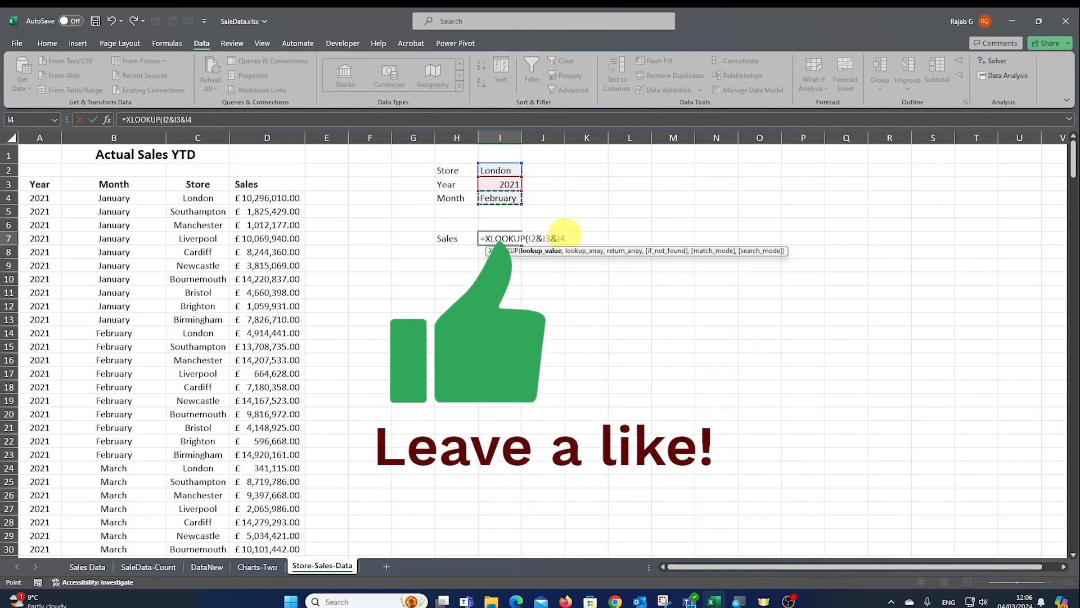
type(",")
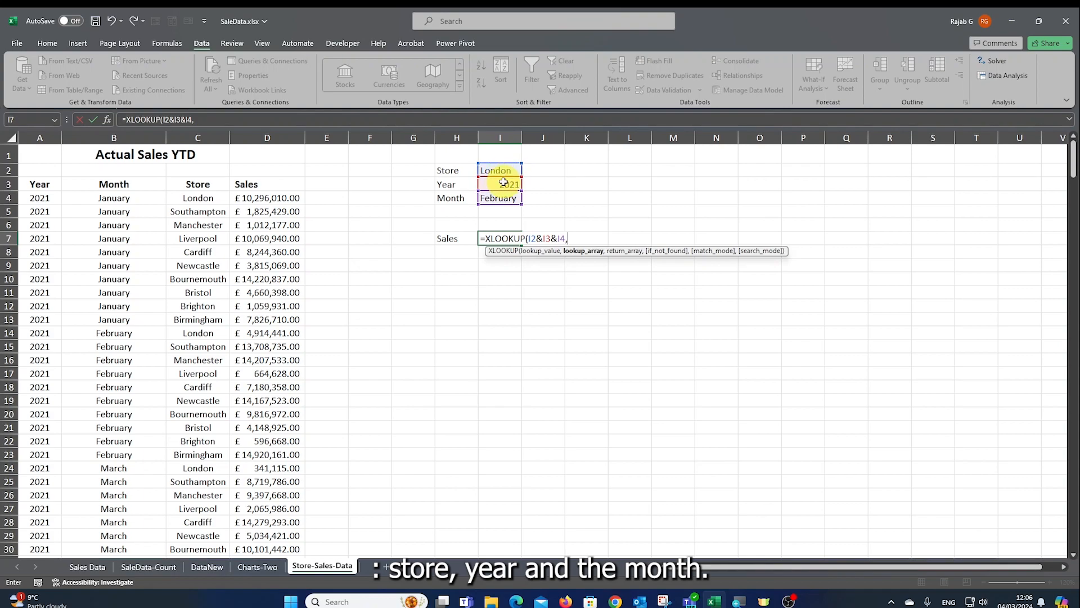
Set the XLOOKUP lookup array to the combined store, year and month ranges C4:C333&A4:A333&B4:B333.
left_click(191, 197)
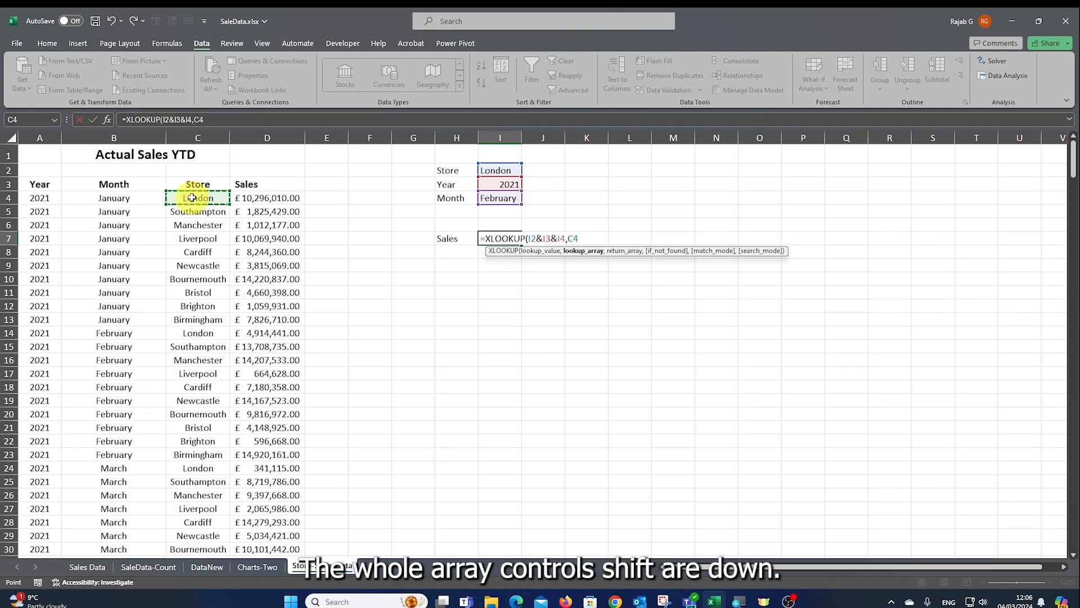
key("ctrl+shift+Down")
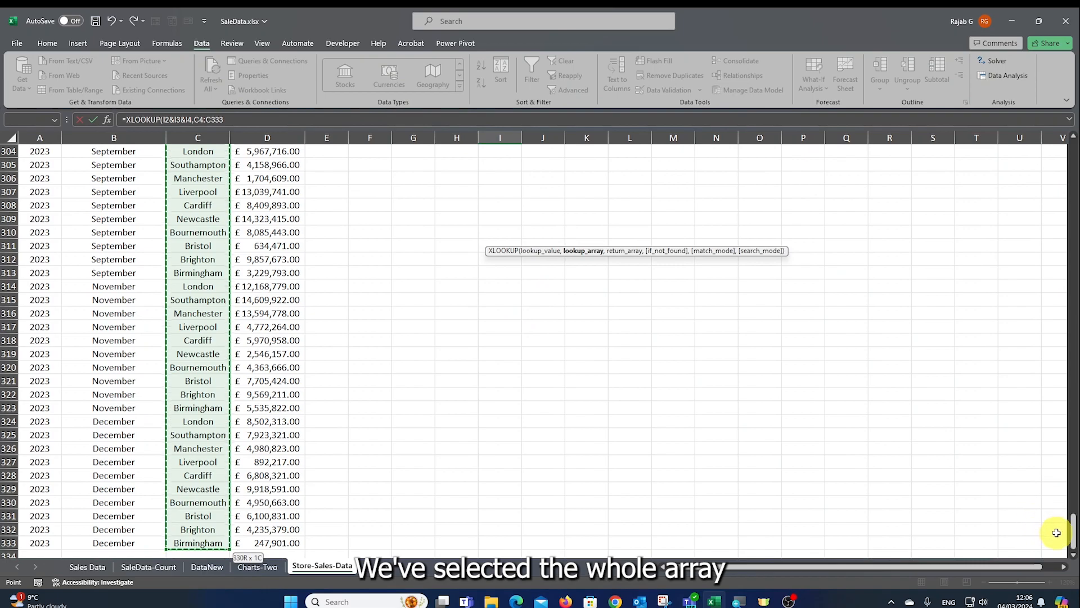
left_click_drag(1073, 532, 1054, 116)
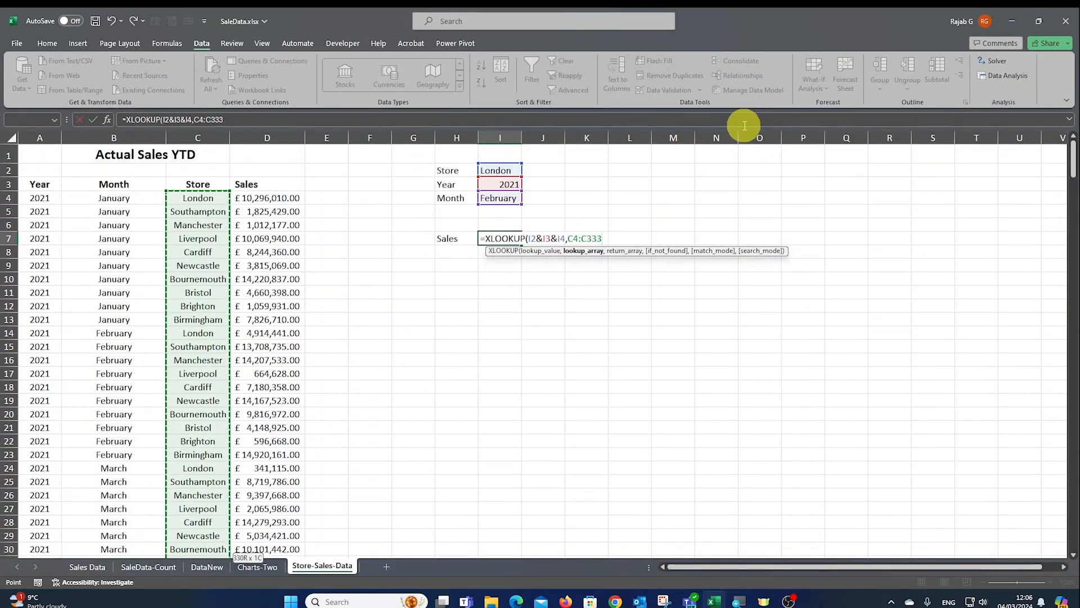
type("&")
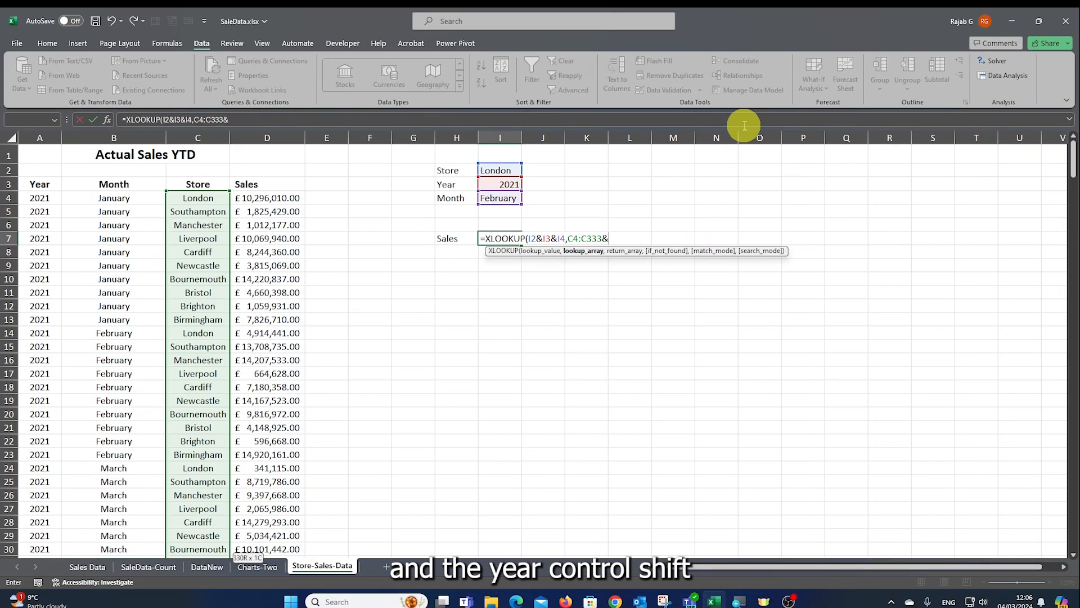
left_click(40, 199)
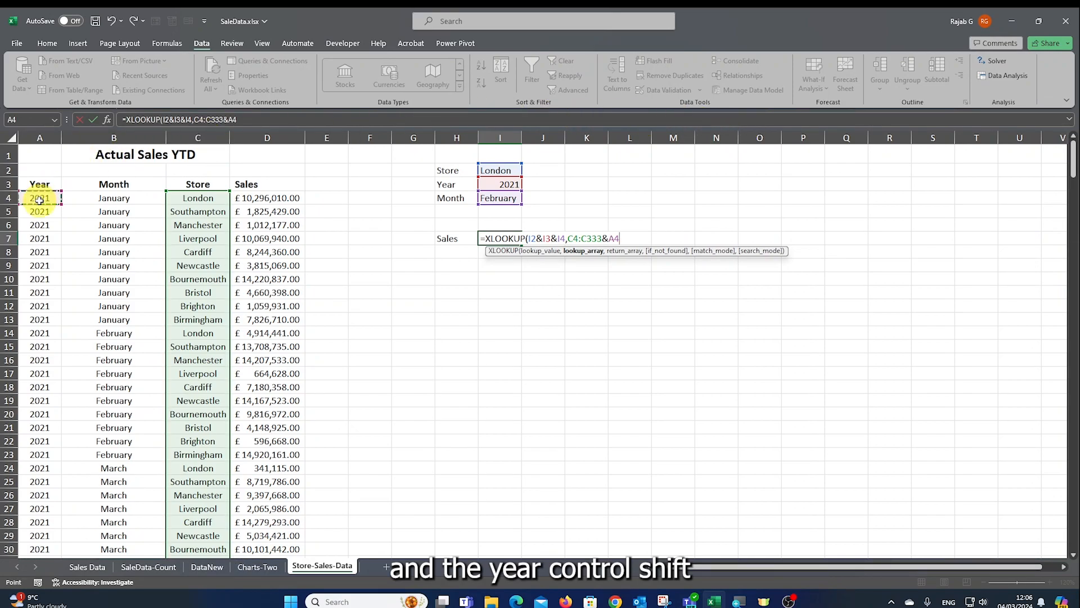
key("ctrl+shift+Down")
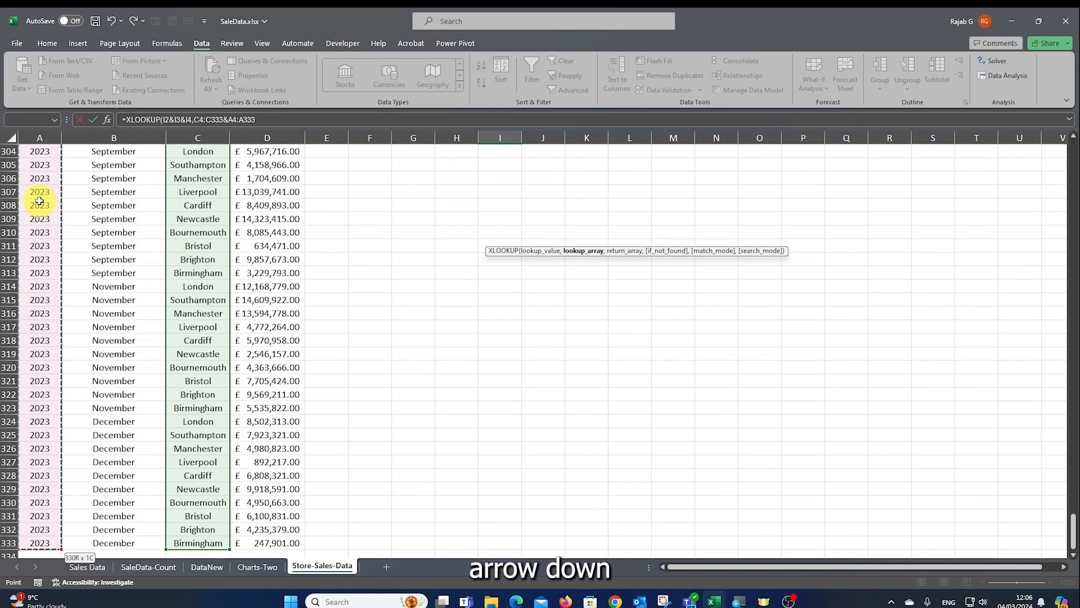
left_click_drag(1073, 530, 1053, 133)
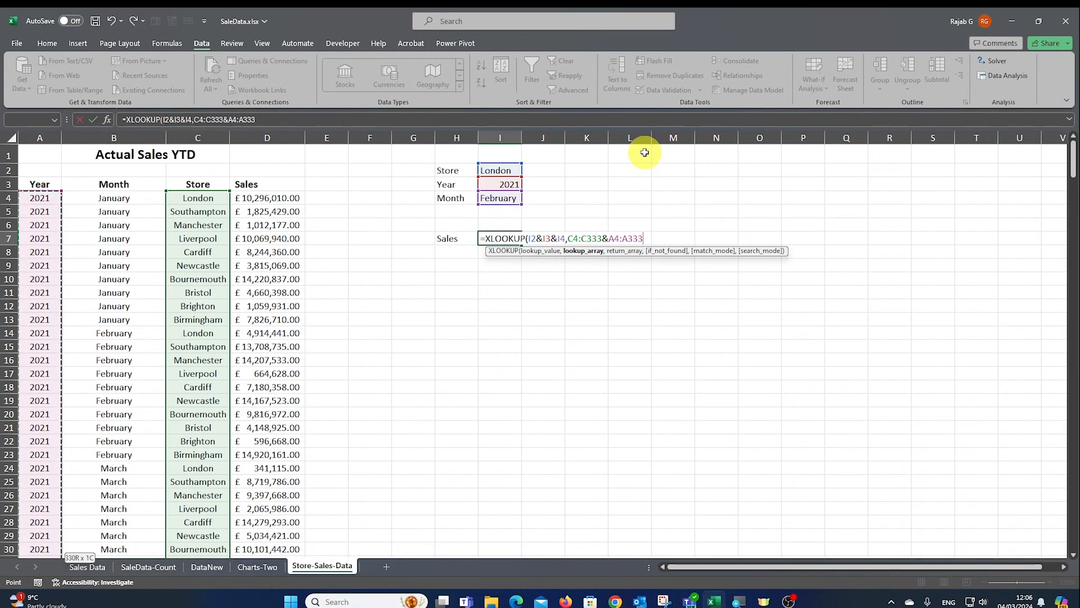
type("&")
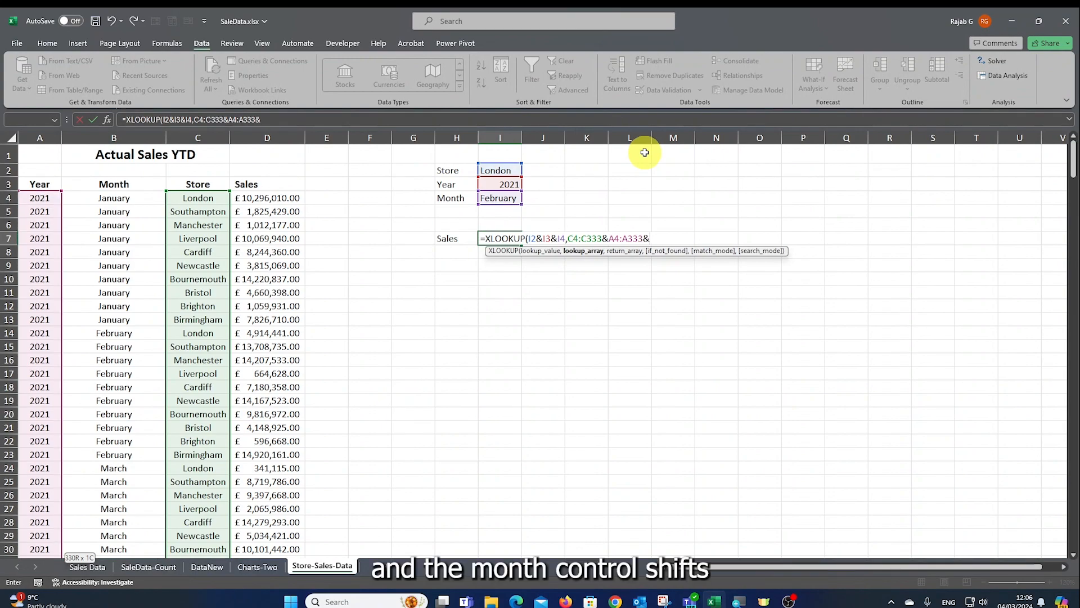
left_click(98, 200)
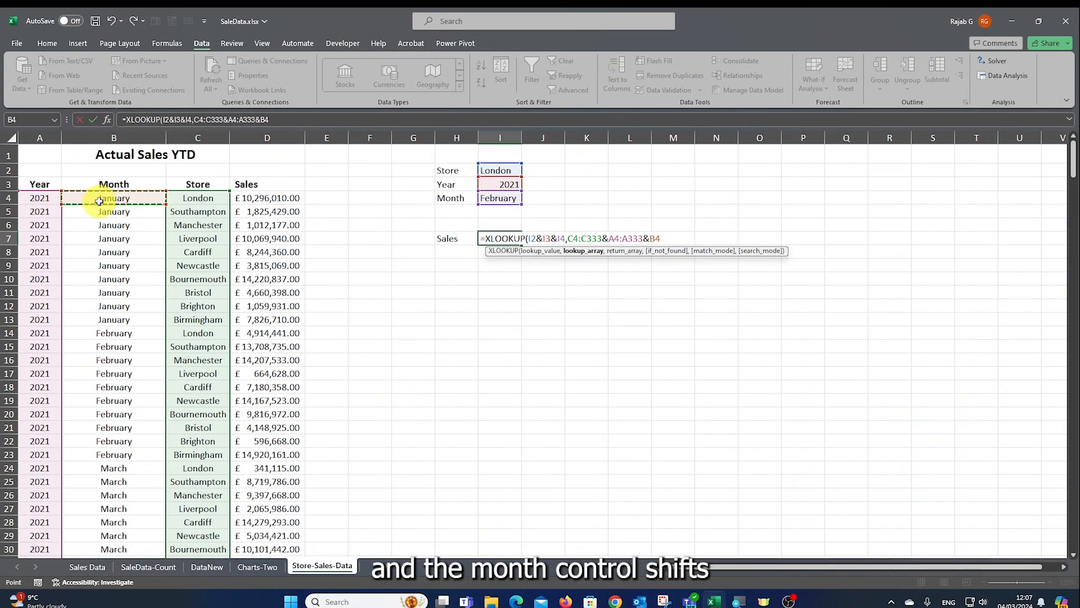
key("ctrl+shift+Down")
left_click_drag(1076, 526, 1063, 124)
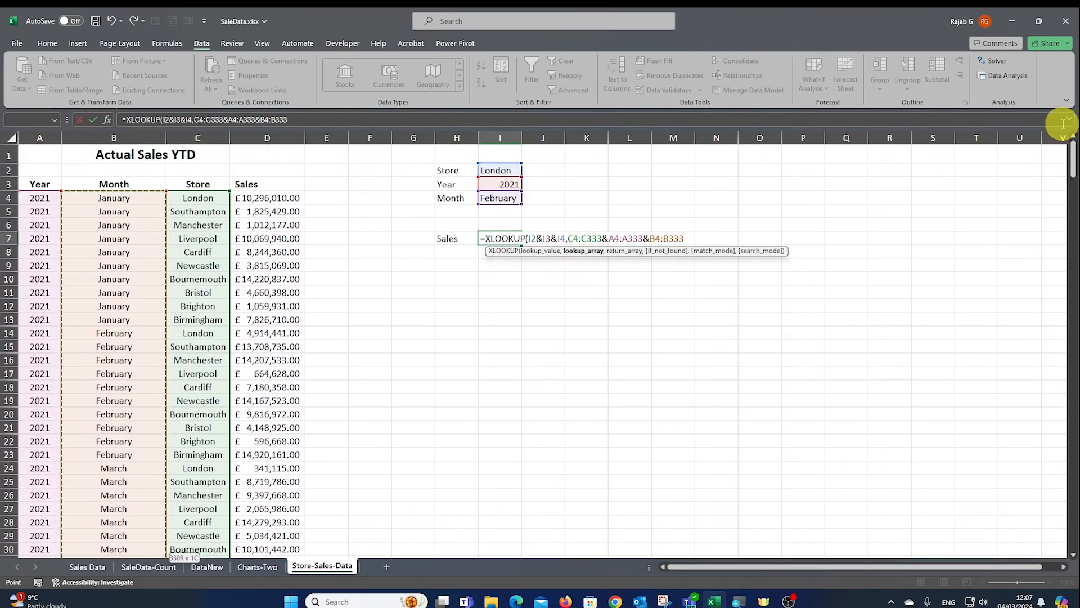
type(",")
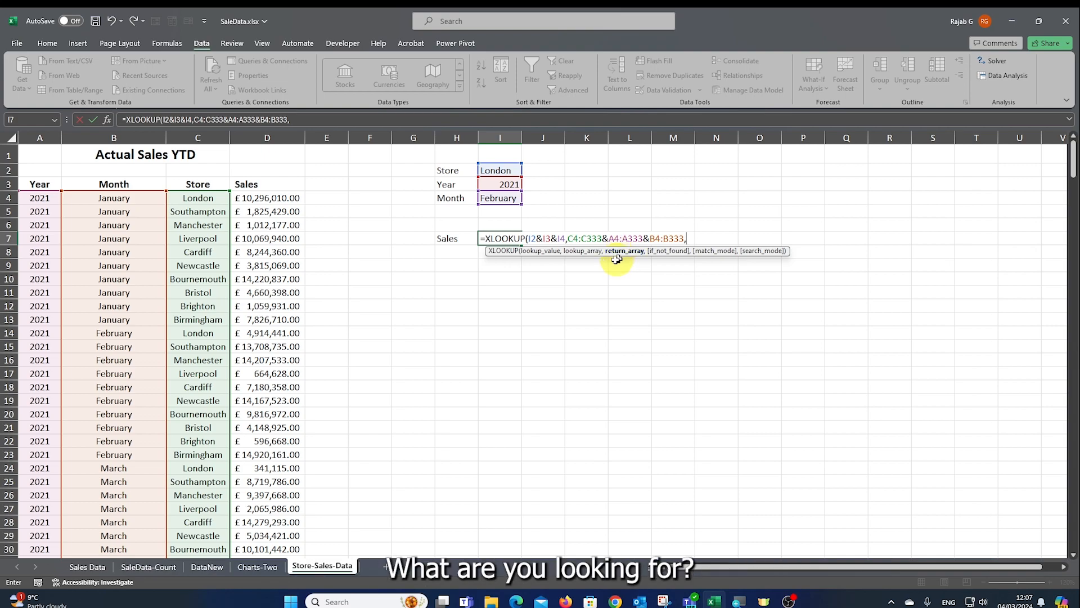
Complete the XLOOKUP with D4:D333 as the return array and empty quotes "" as the if-not-found value.
left_click(262, 199)
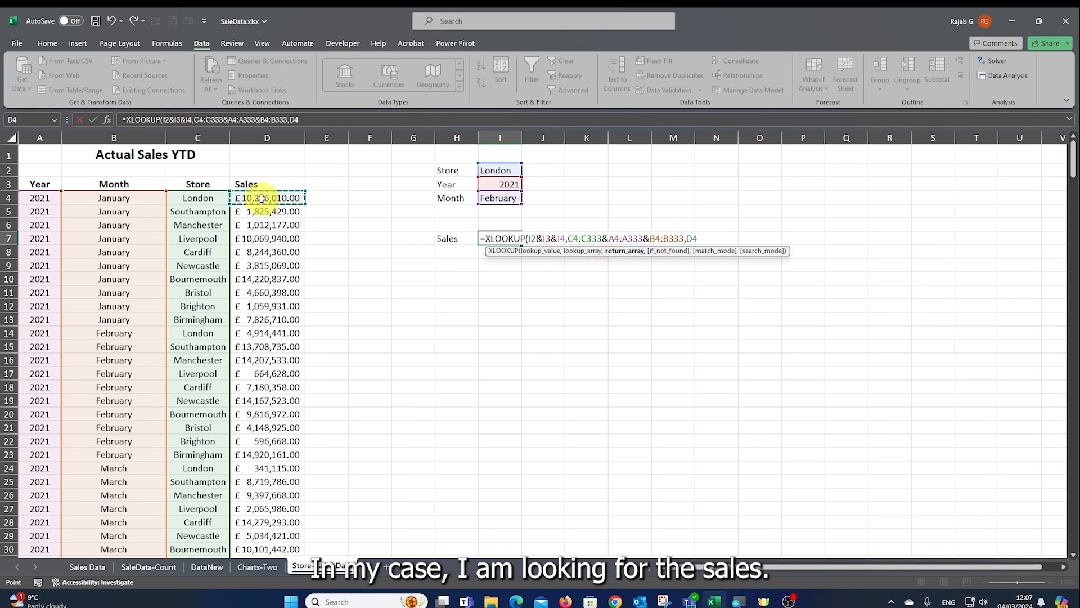
key("ctrl+shift+Down")
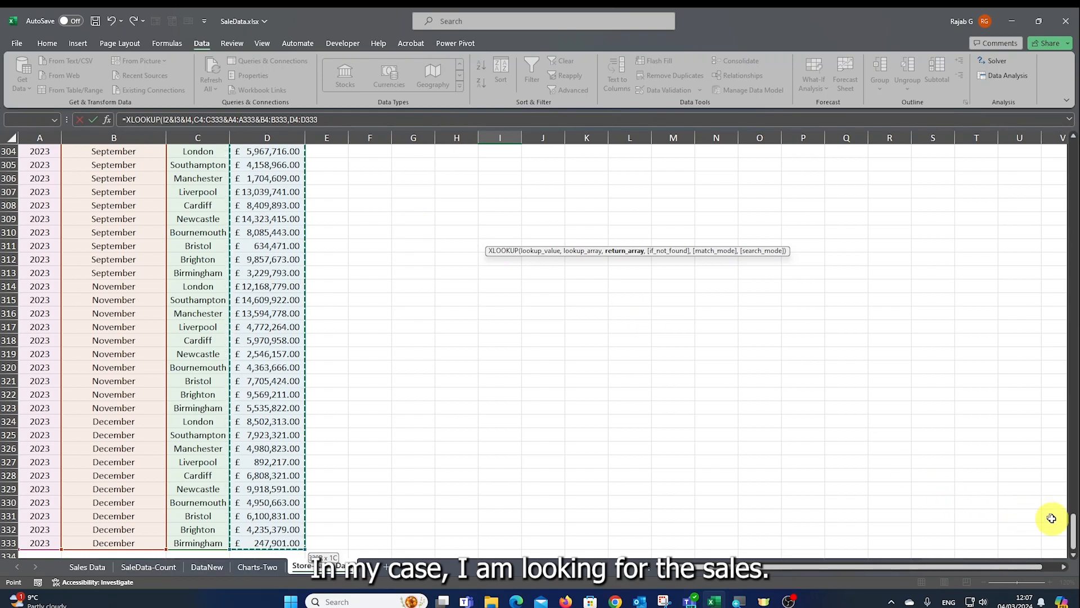
left_click_drag(1070, 538, 1013, 108)
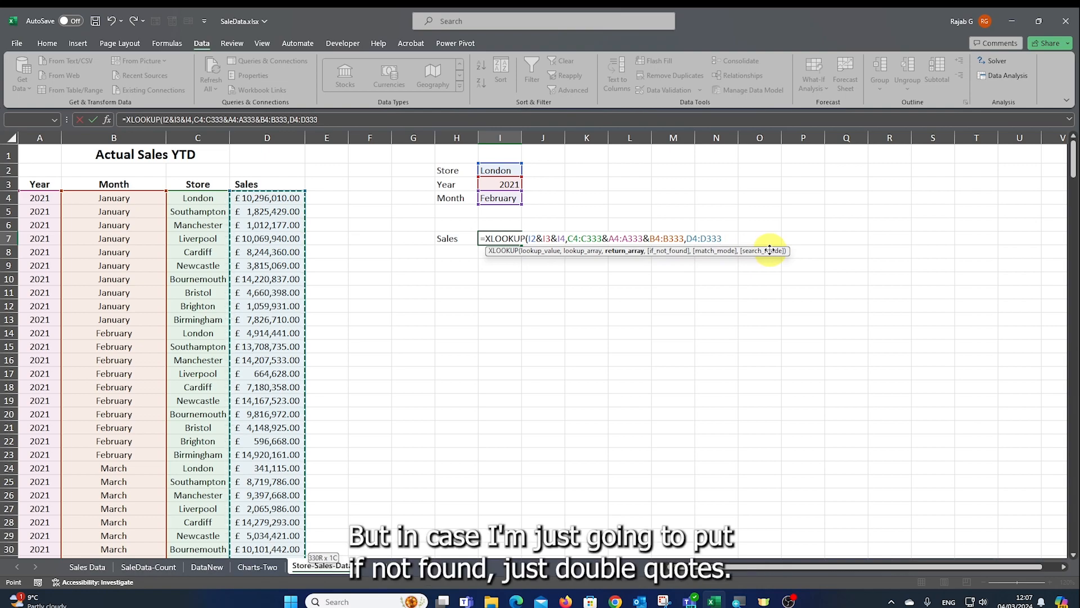
type(",")
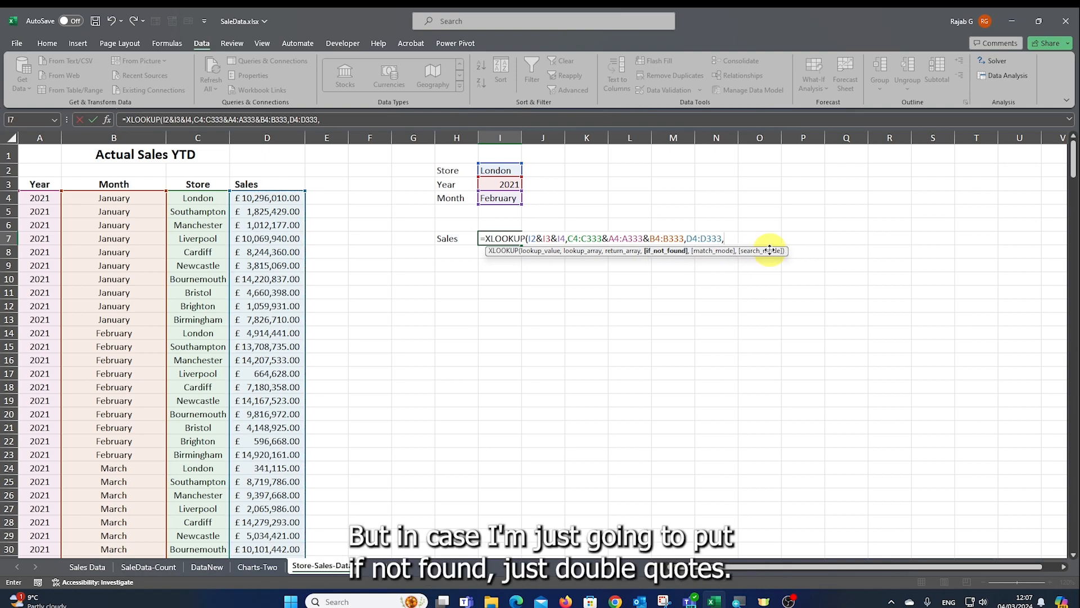
type("\"\")")
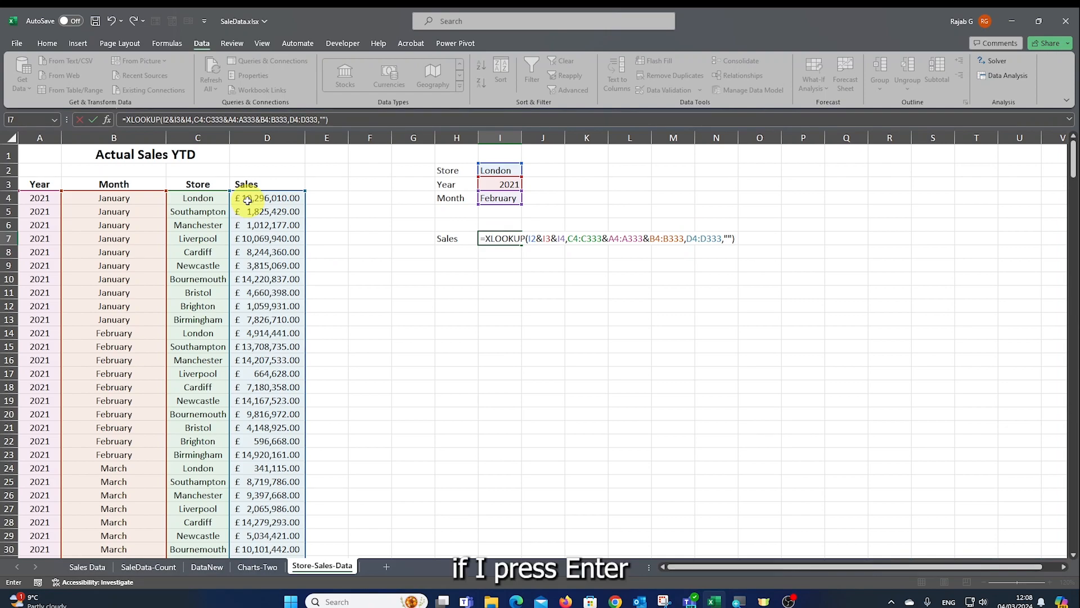
key("Return")
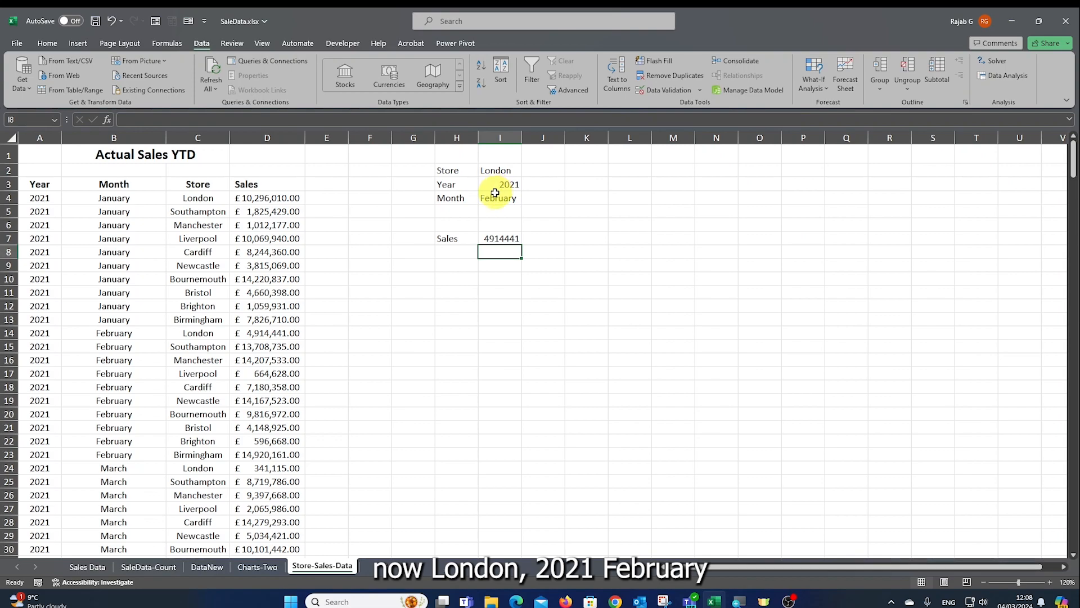
Format the sales result in I7 as pound (£) accounting currency.
left_click(499, 239)
left_click(45, 42)
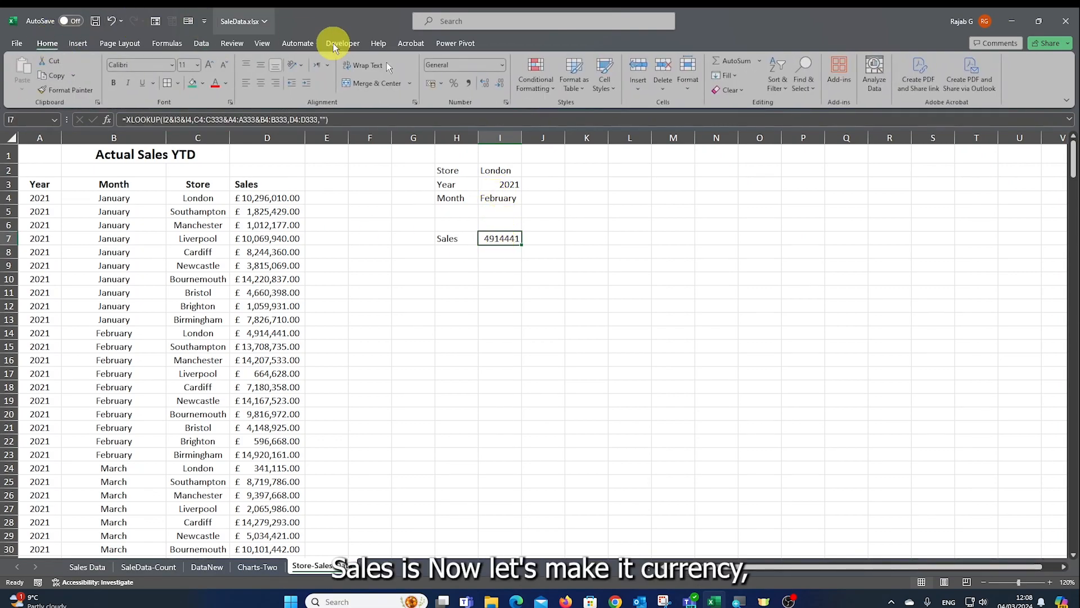
left_click(442, 84)
left_click(450, 99)
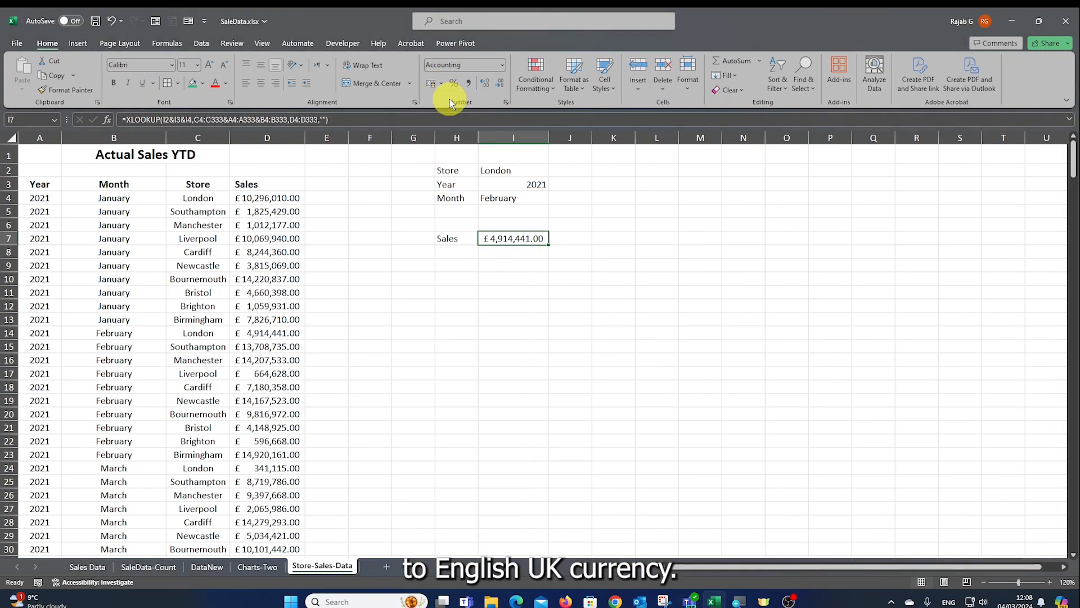
left_click(509, 304)
left_click(499, 238)
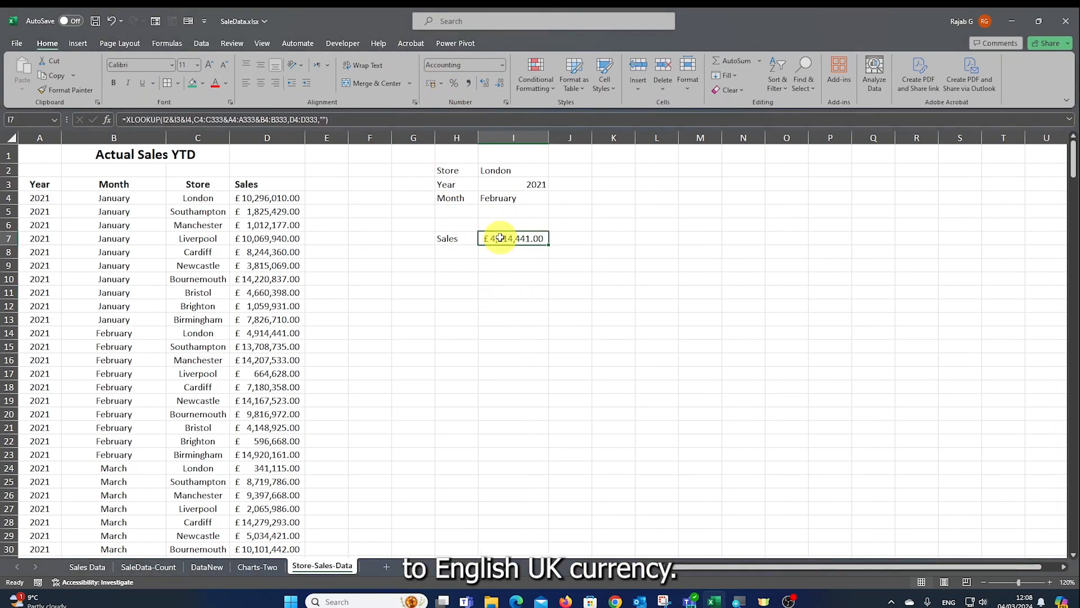
Change the lookup criteria to year 2022 in I3 and month April in I4.
left_click(540, 184)
left_click(553, 185)
left_click(538, 206)
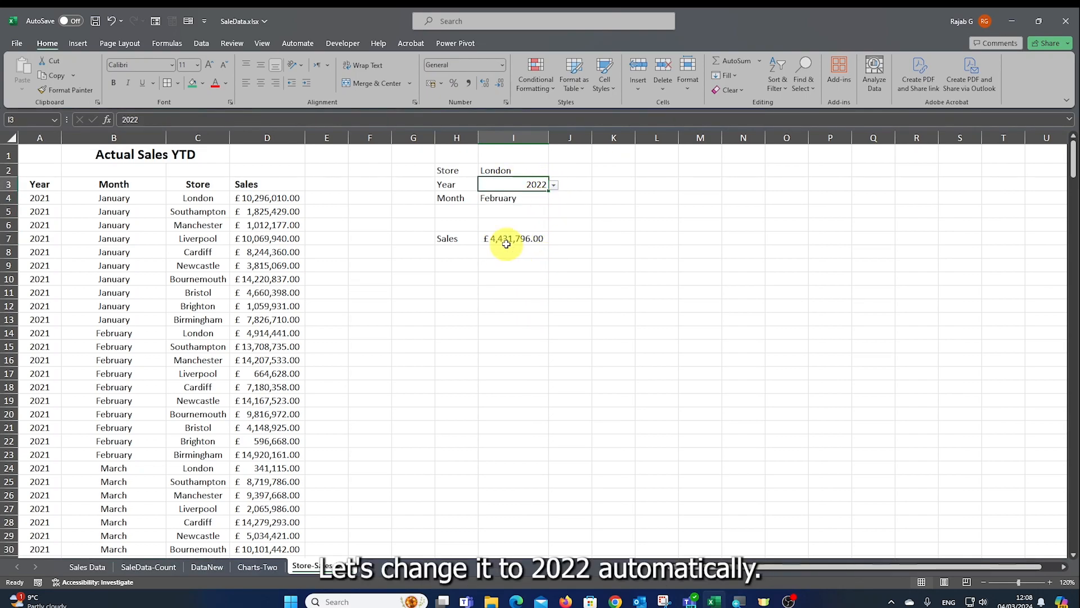
left_click(505, 199)
left_click(551, 200)
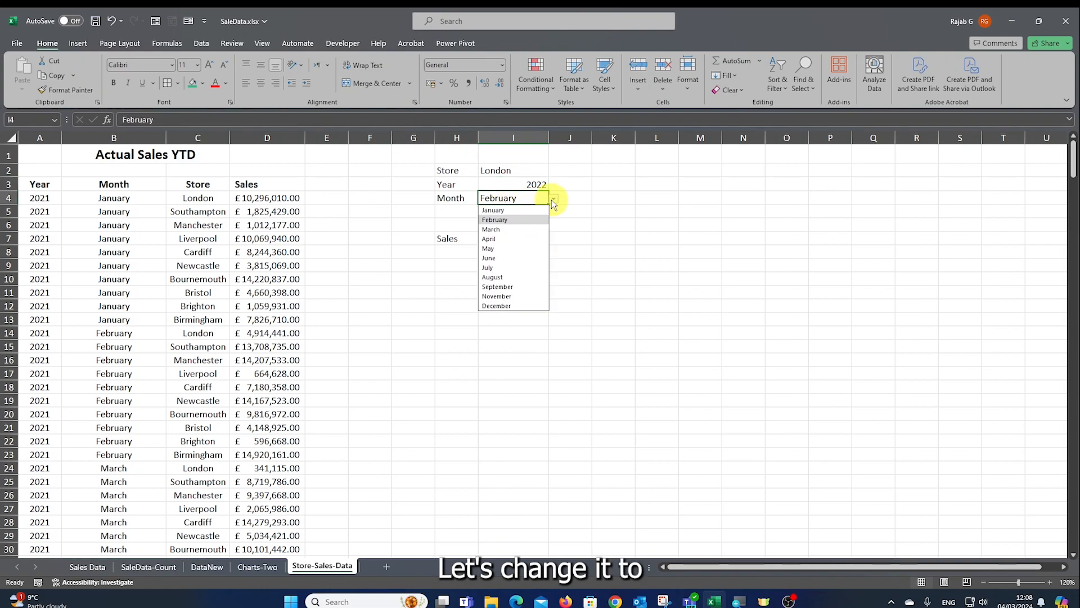
left_click(495, 239)
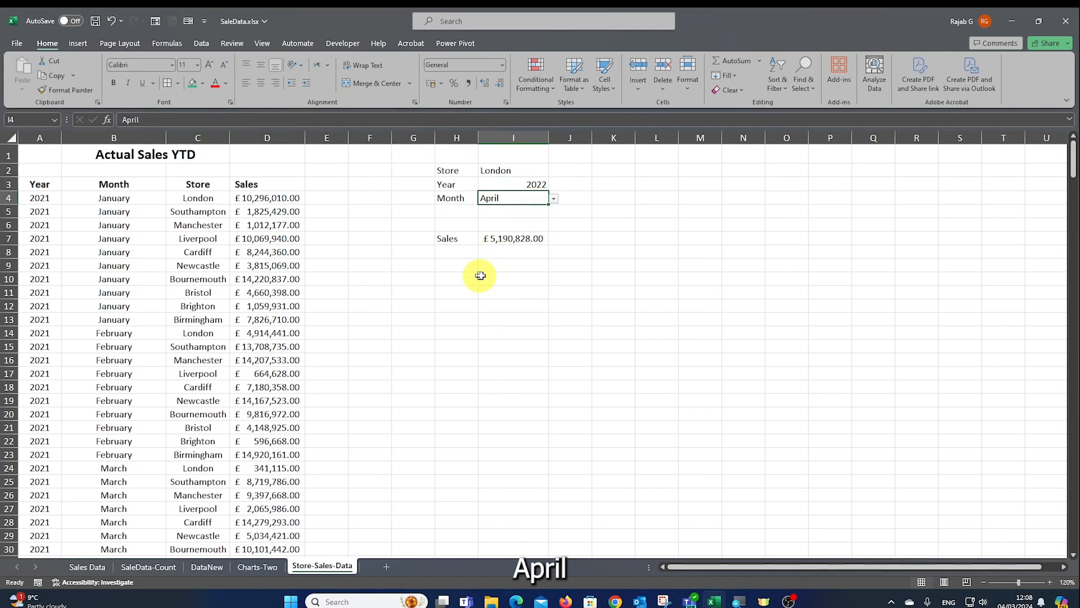
Choose Liverpool as the store in I2 and autofit column I to show the full sales amount.
left_click(509, 172)
left_click(554, 173)
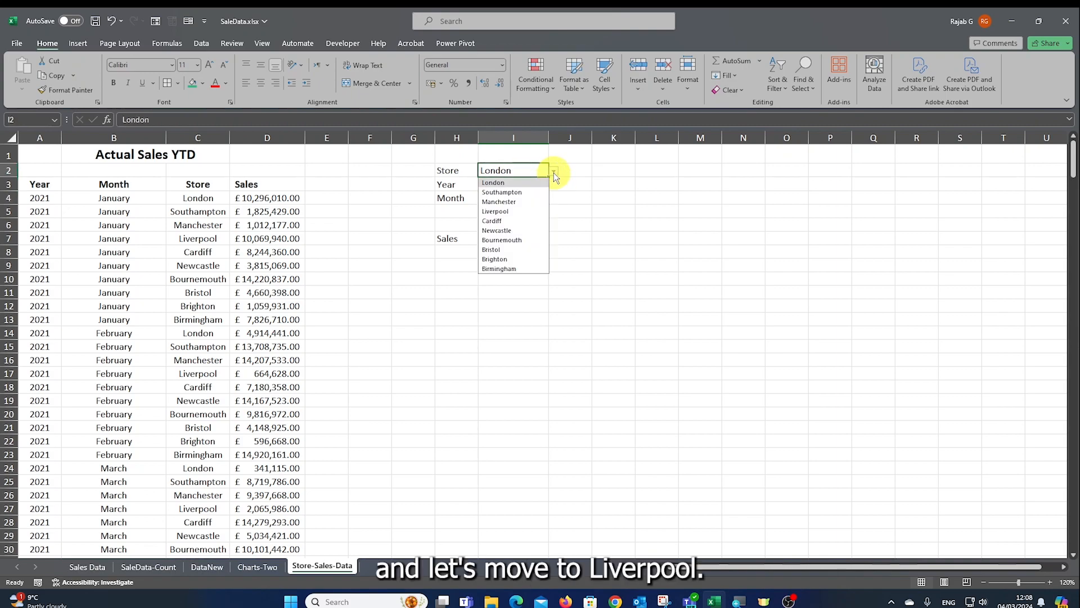
left_click(495, 211)
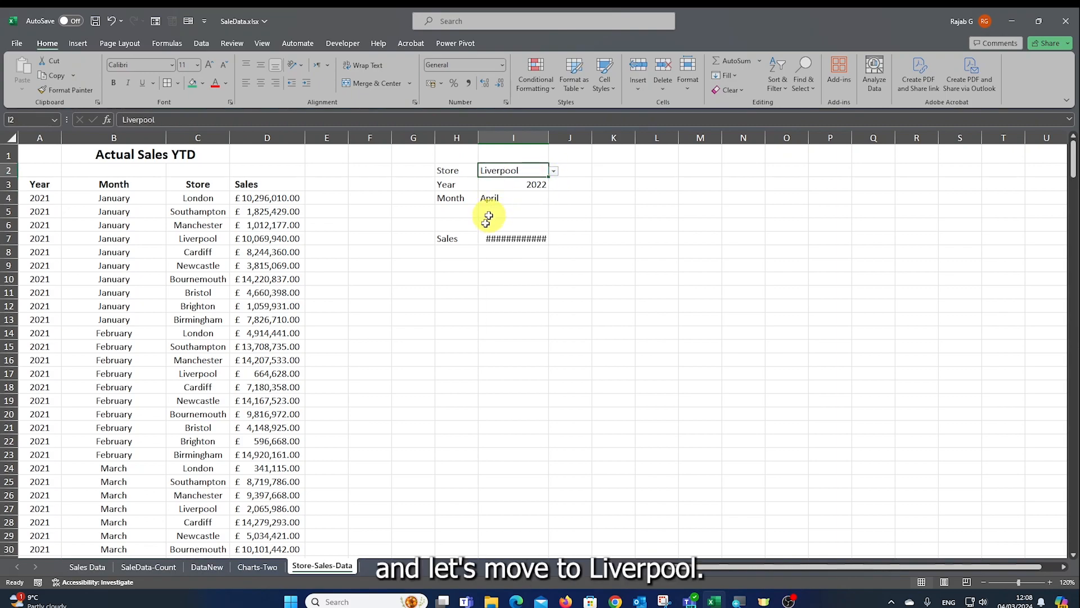
double_click(547, 136)
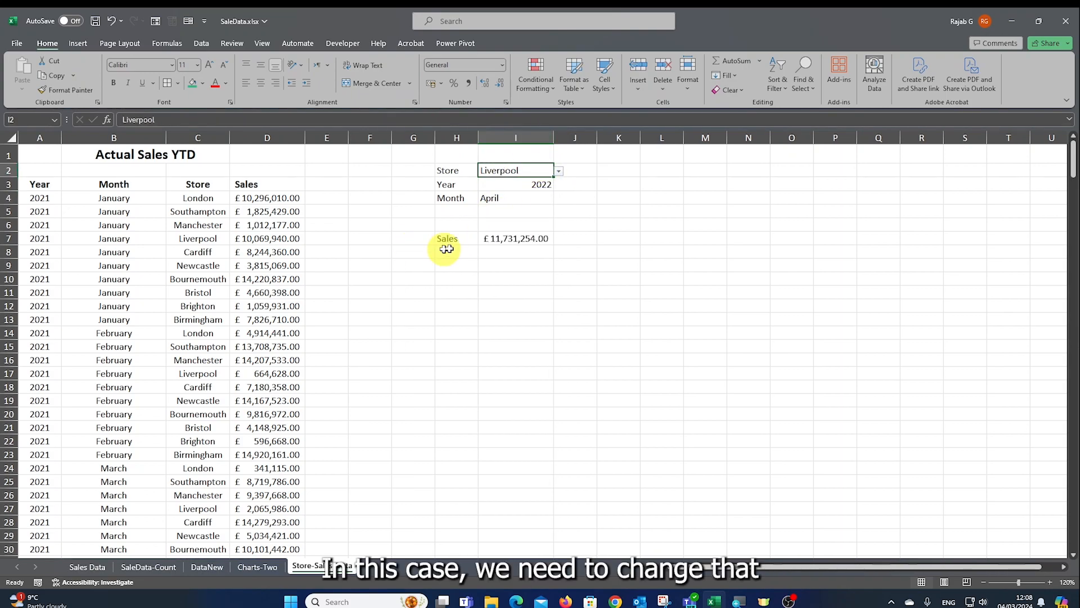
Choose Manchester as the store in I2.
left_click(559, 171)
left_click(495, 200)
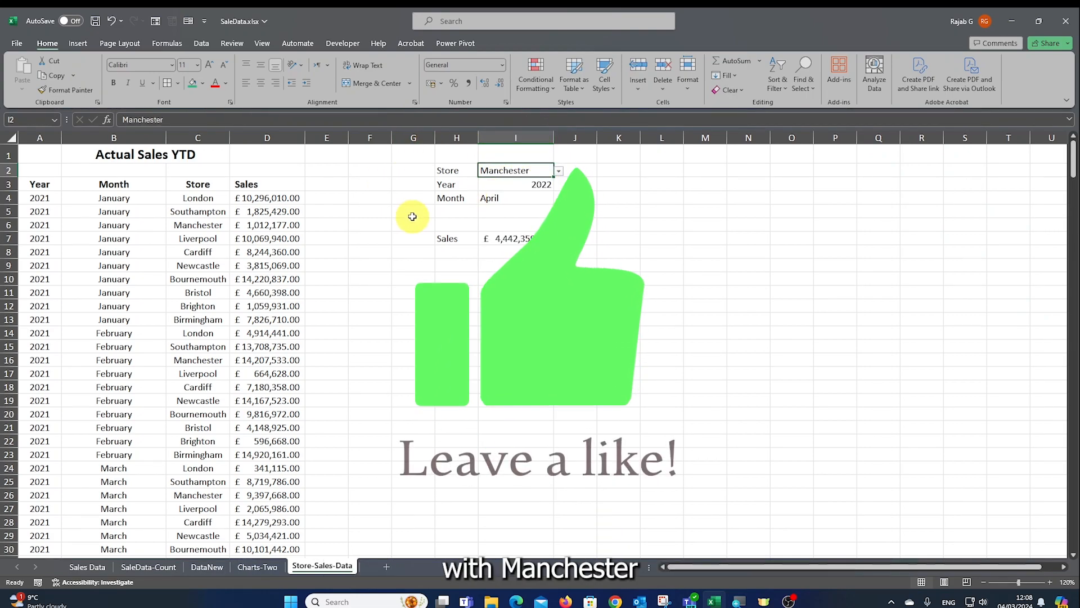